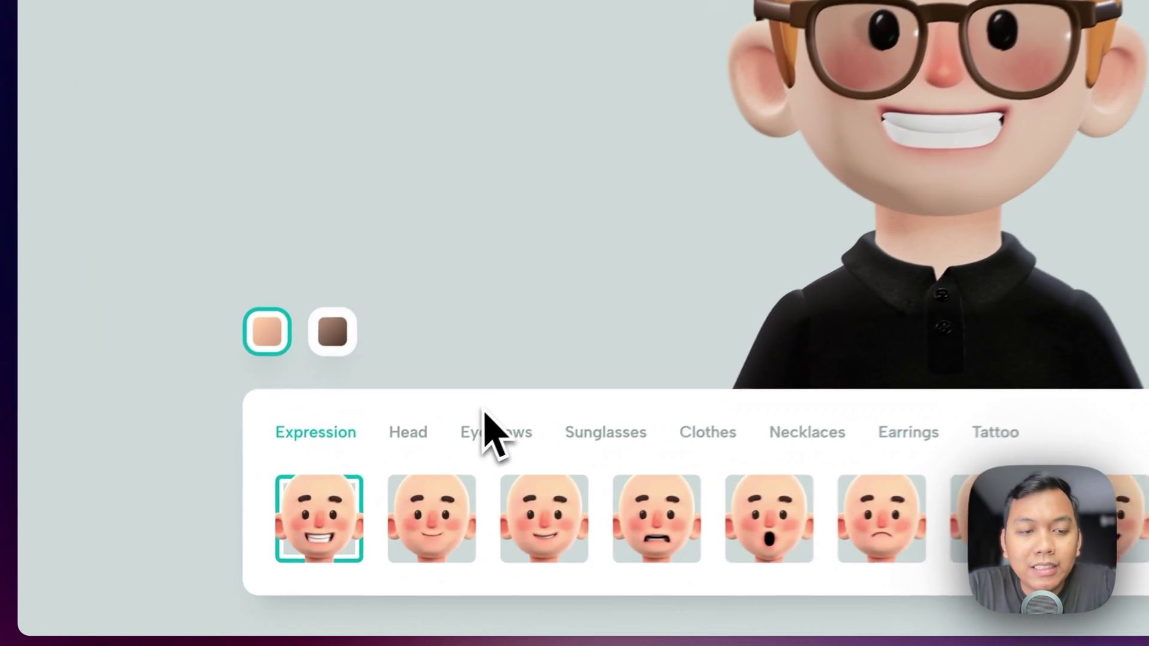
Compare tongue-out, closed-smile and toothy-grin expressions, settling on the third, gentle closed-mouth smile
{"action": "left_click", "coordinate": [407, 427]}
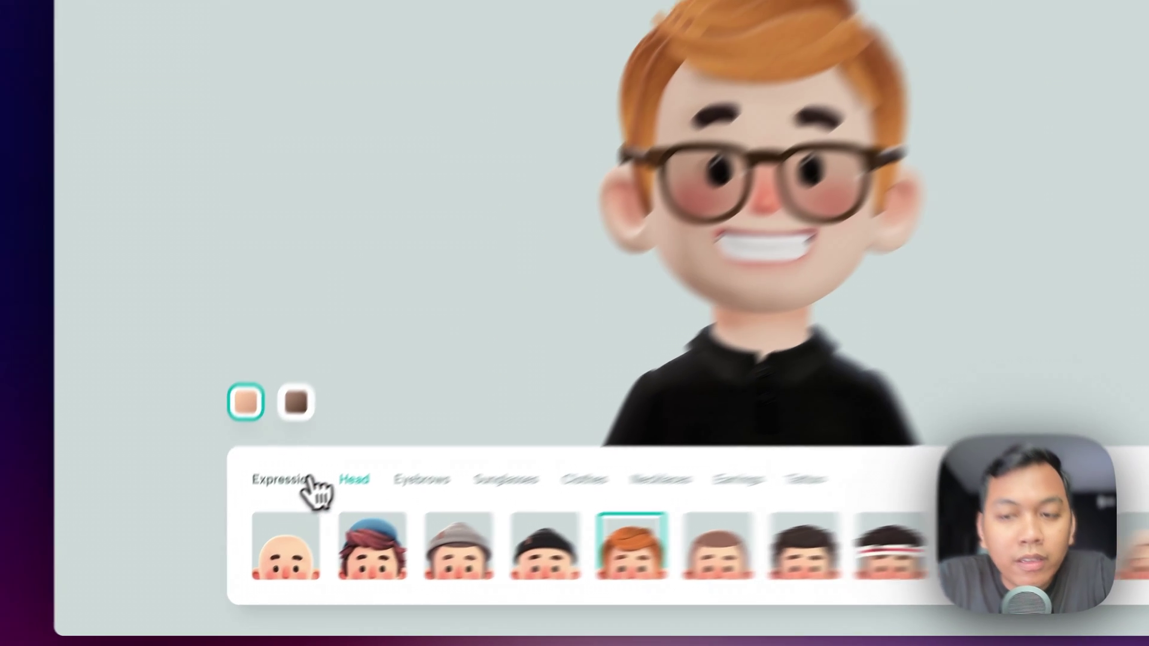
{"action": "left_click", "coordinate": [258, 527]}
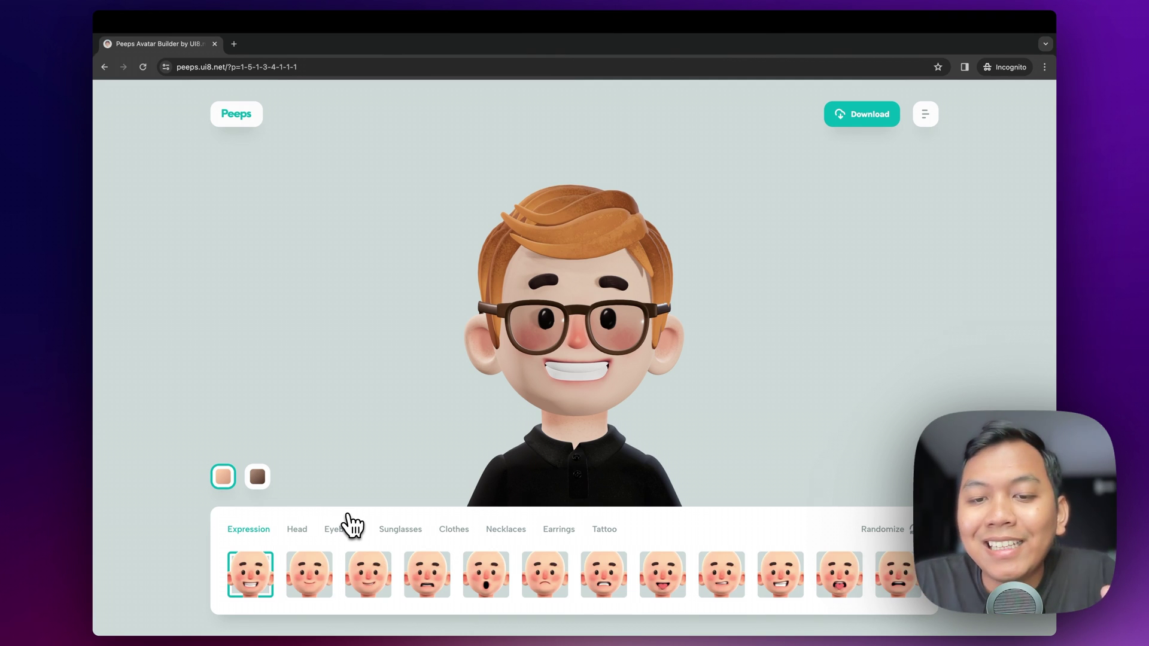
{"action": "left_click", "coordinate": [841, 584]}
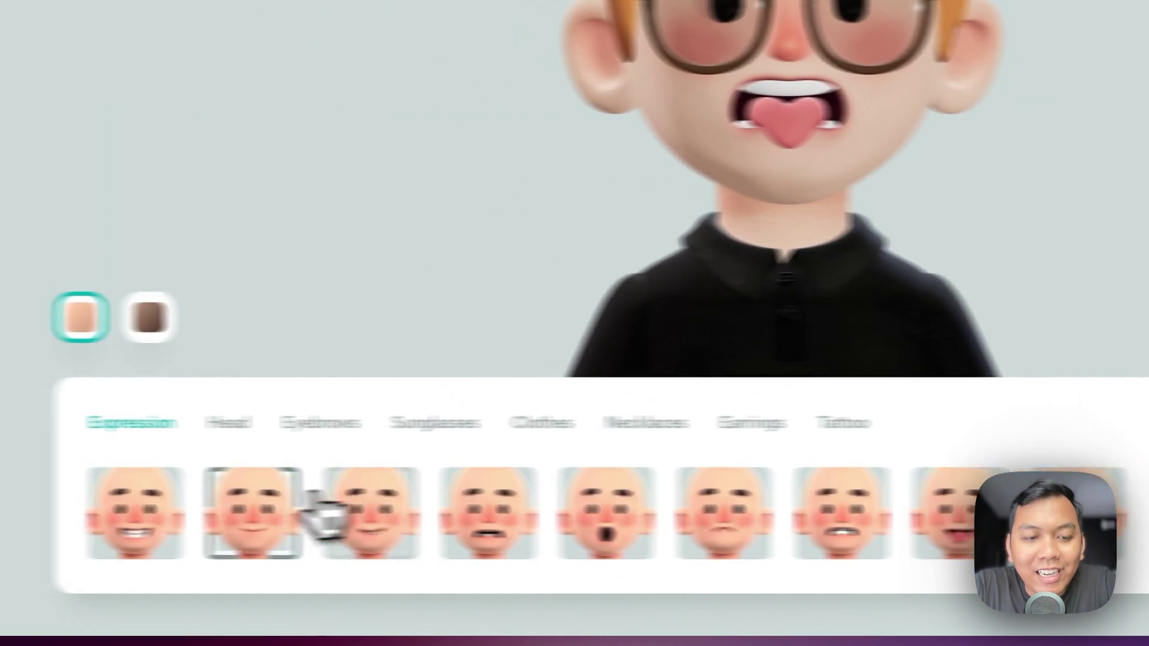
{"action": "left_click", "coordinate": [408, 509]}
{"action": "left_click", "coordinate": [359, 515]}
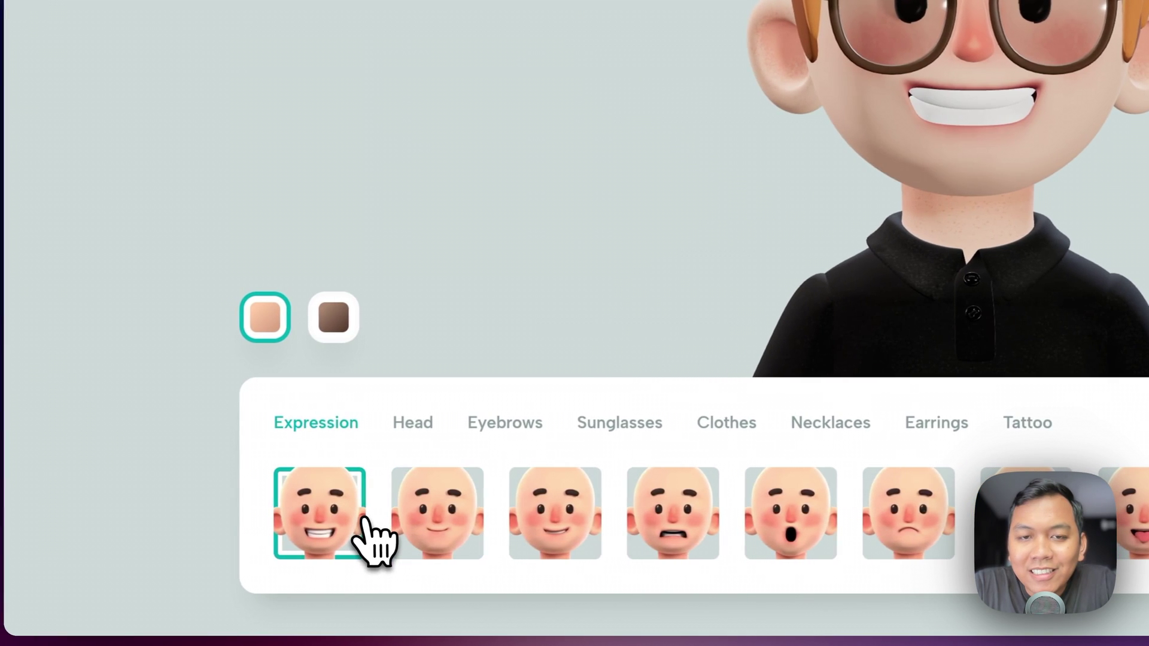
{"action": "left_click", "coordinate": [419, 521]}
{"action": "left_click", "coordinate": [557, 524]}
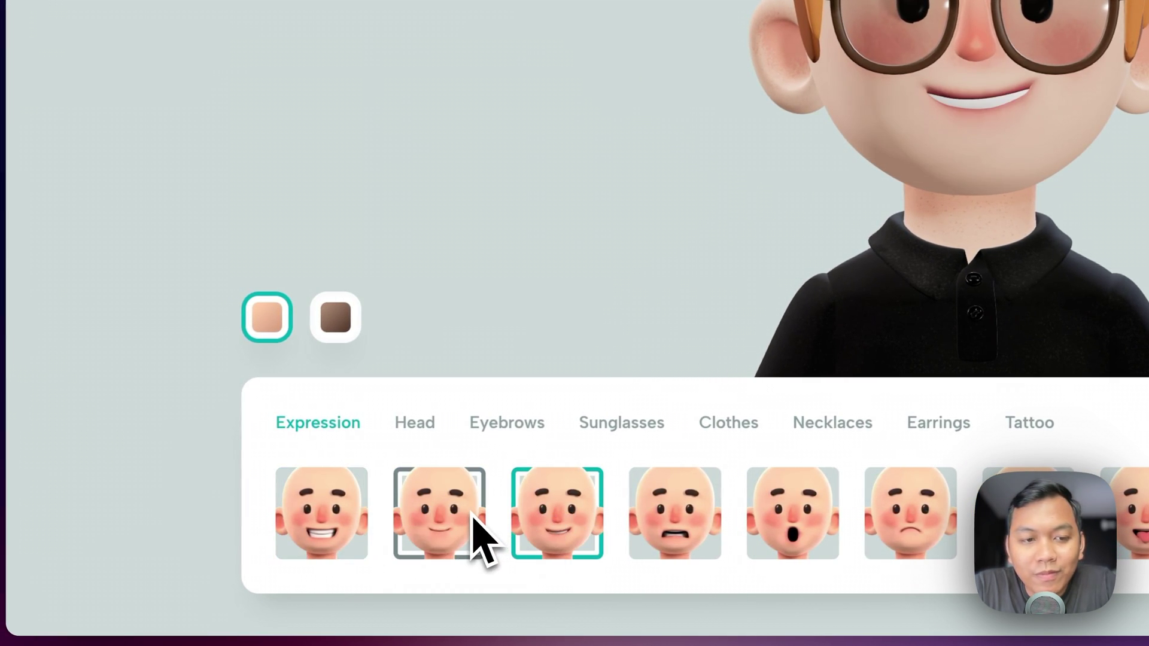
{"action": "left_click", "coordinate": [374, 535]}
{"action": "left_click", "coordinate": [578, 530]}
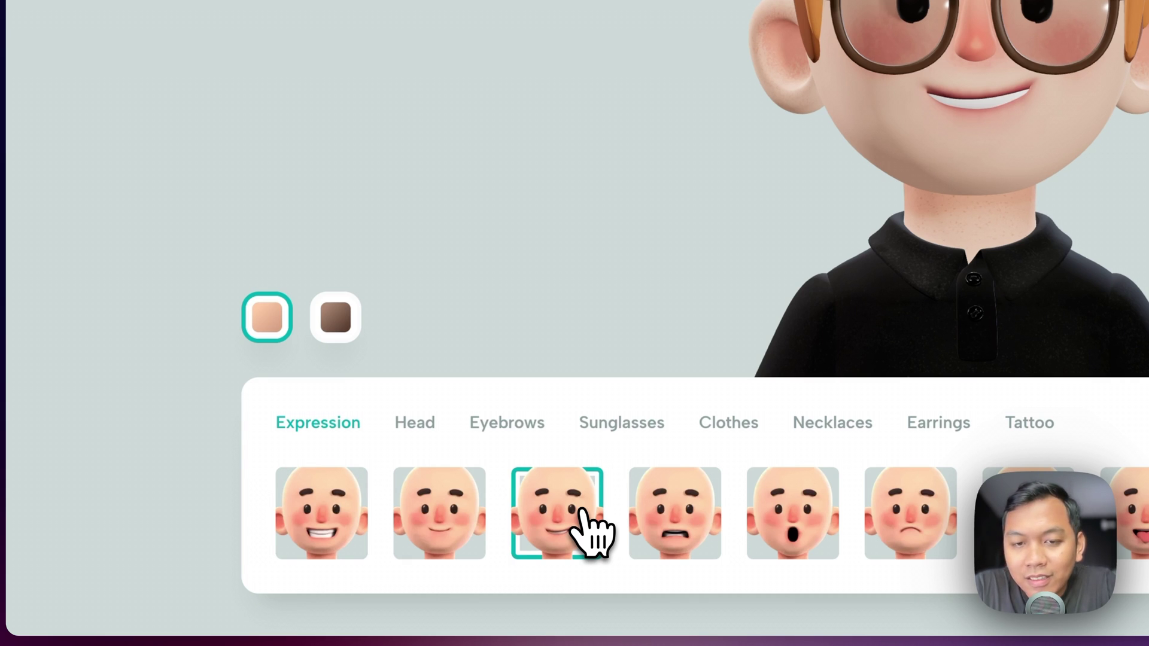
Compare bald, red hair with blue cap, grey and black beanies and short brown hair, keeping the orange swept hair
{"action": "left_click", "coordinate": [416, 422]}
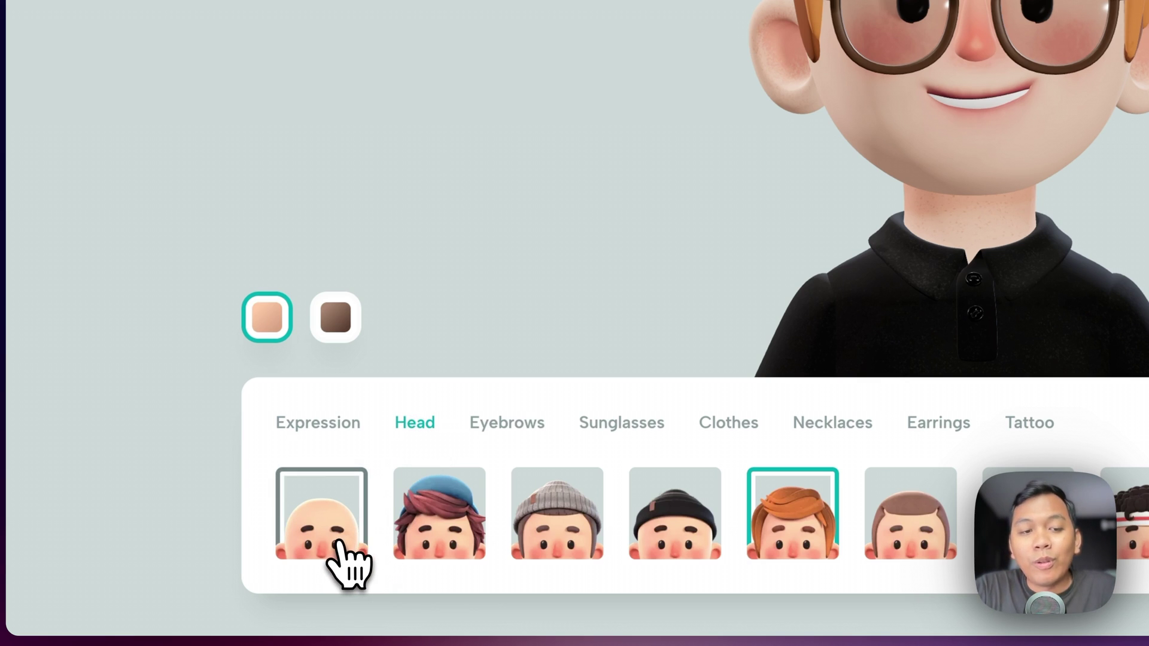
{"action": "left_click", "coordinate": [338, 542]}
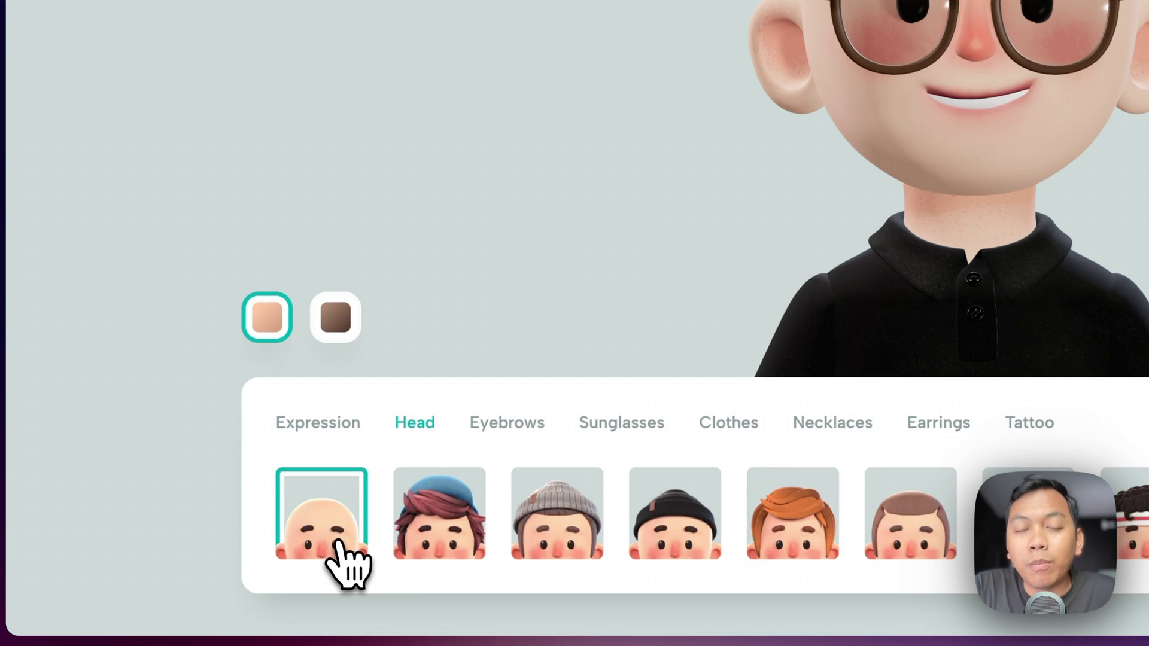
{"action": "left_click", "coordinate": [425, 547]}
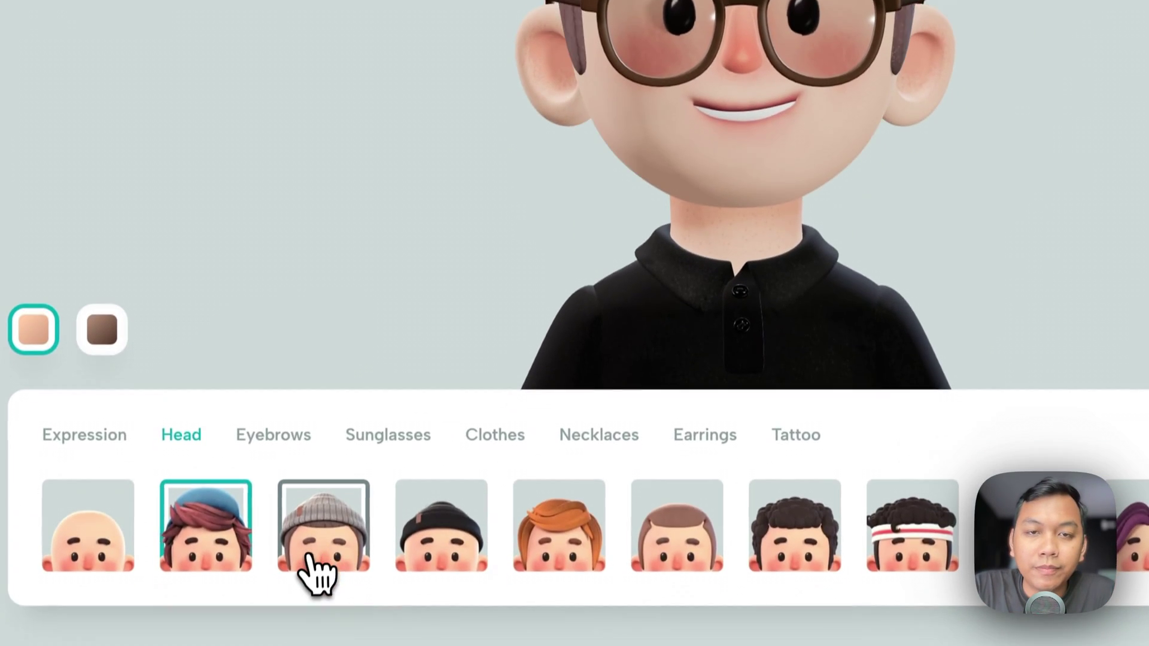
{"action": "left_click", "coordinate": [353, 553]}
{"action": "left_click", "coordinate": [443, 554]}
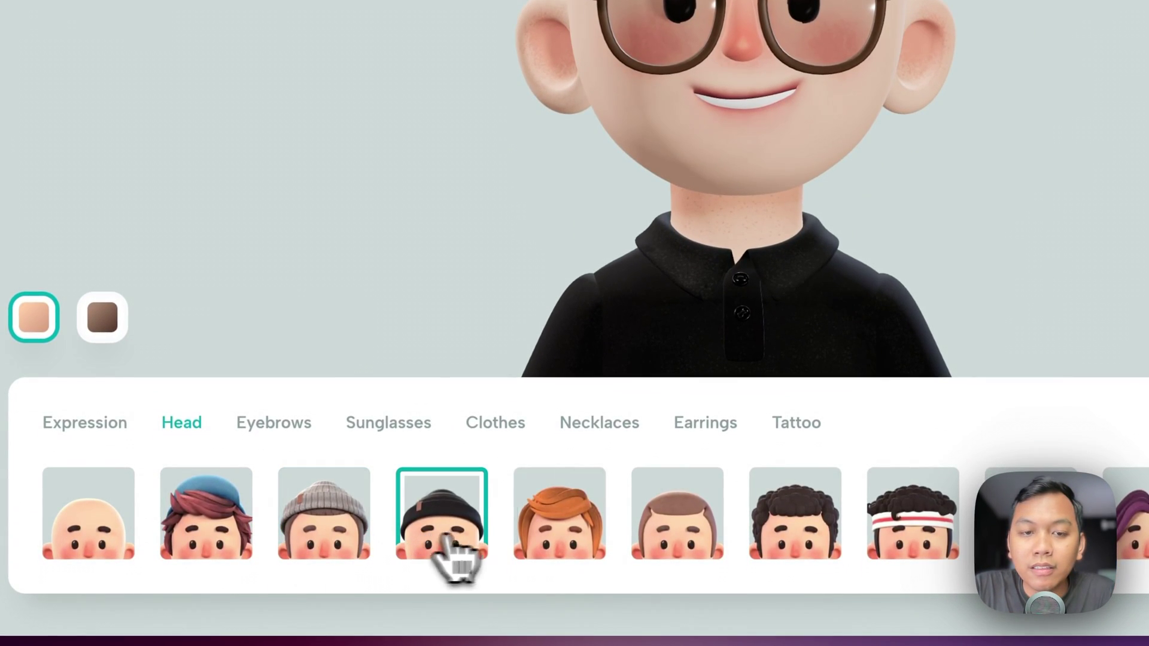
{"action": "left_click", "coordinate": [566, 547]}
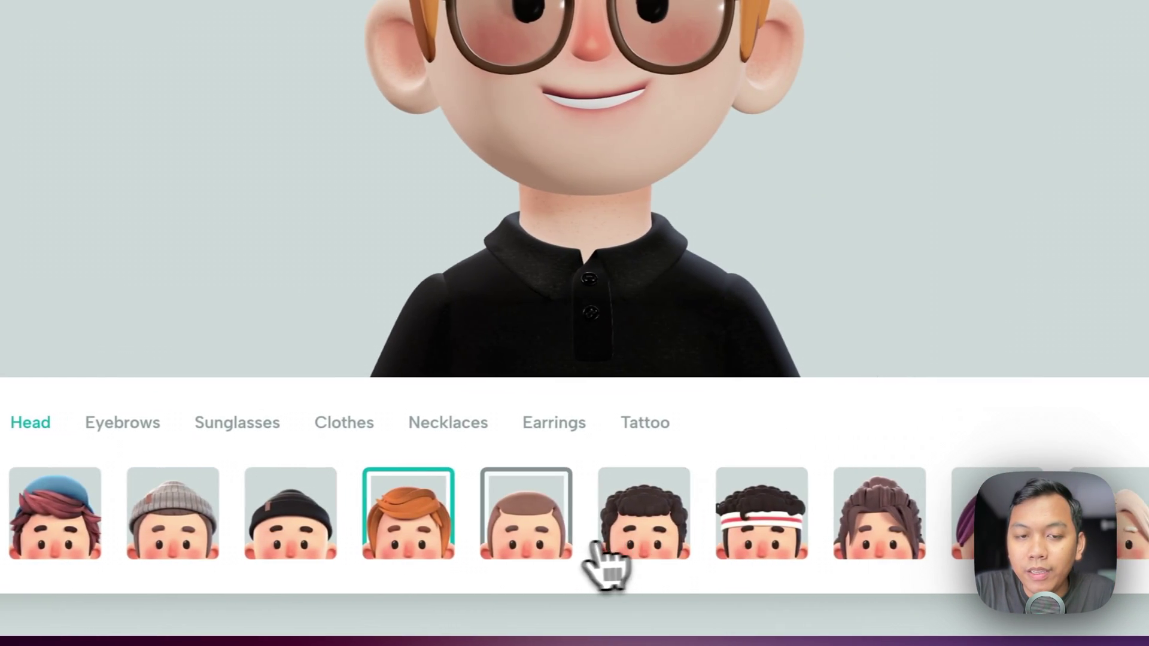
{"action": "left_click", "coordinate": [700, 547]}
{"action": "left_click", "coordinate": [421, 552]}
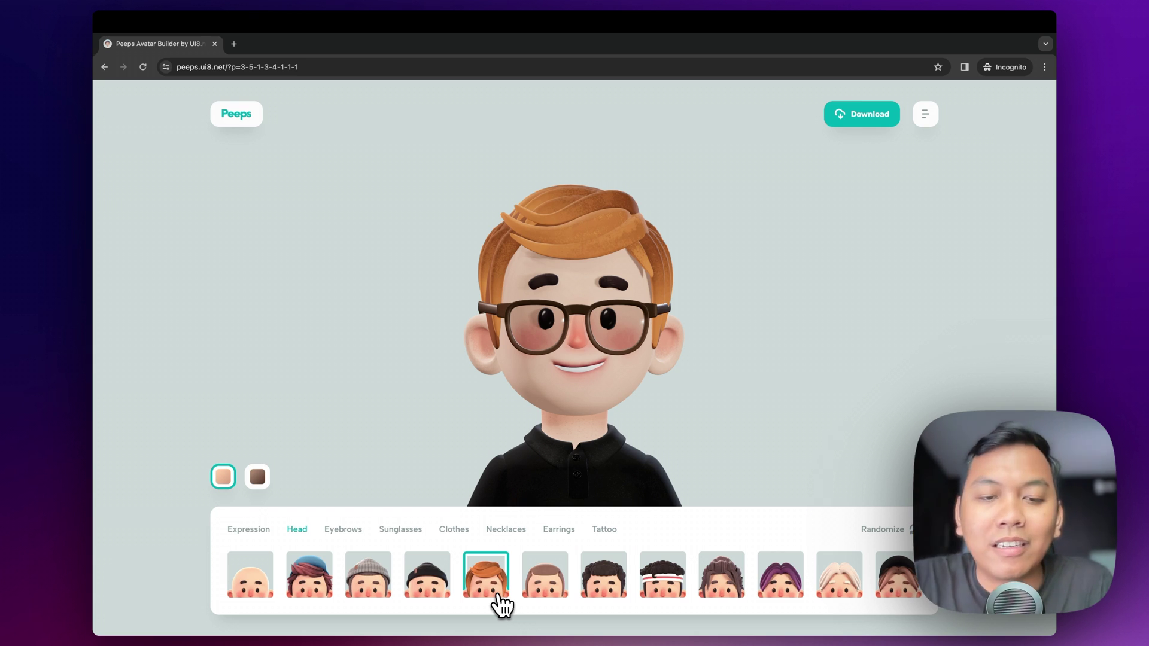
{"action": "left_click", "coordinate": [347, 533]}
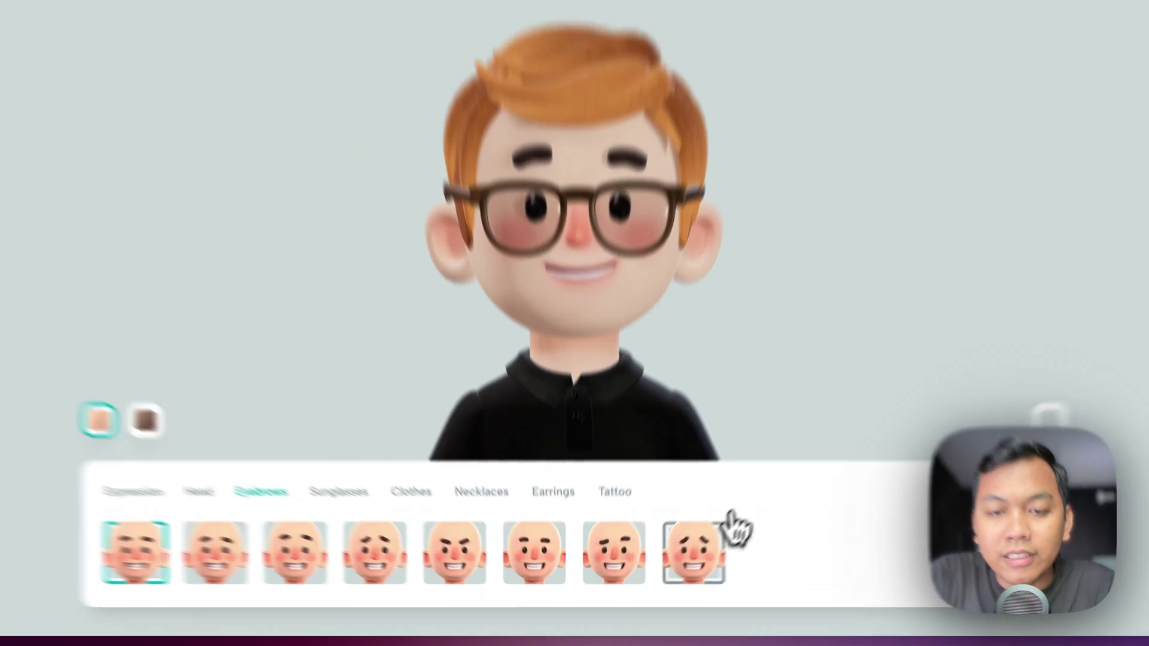
Try the eighth, seventh and third eyebrow styles, then return to the first eyebrow style
{"action": "left_click", "coordinate": [731, 527]}
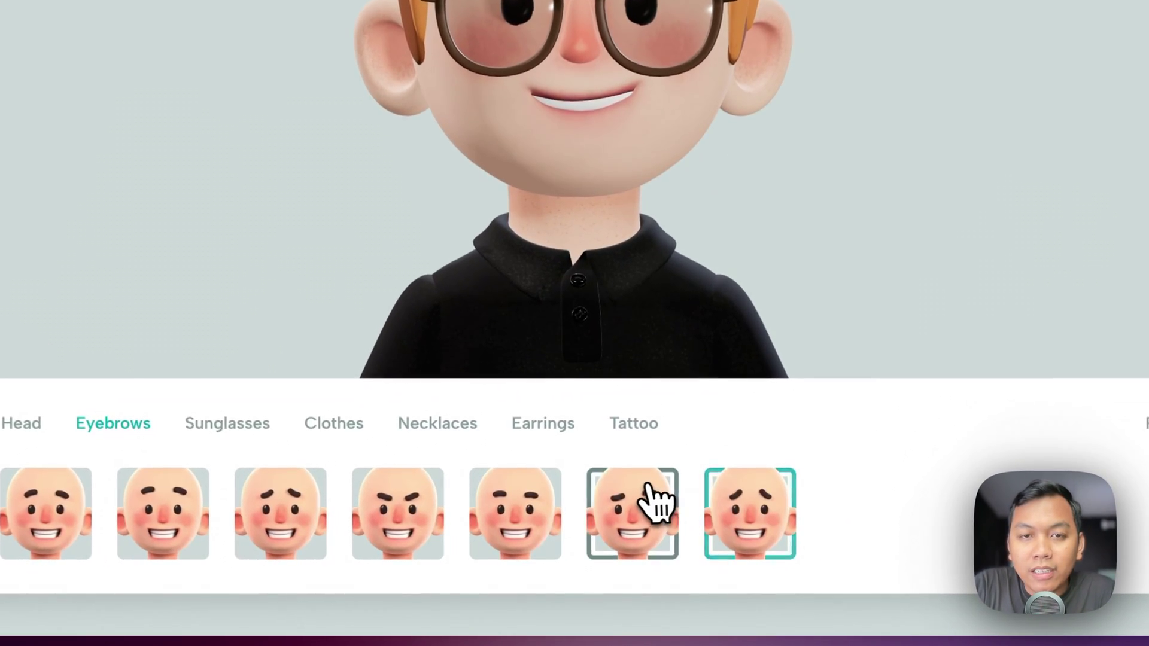
{"action": "left_click", "coordinate": [620, 542]}
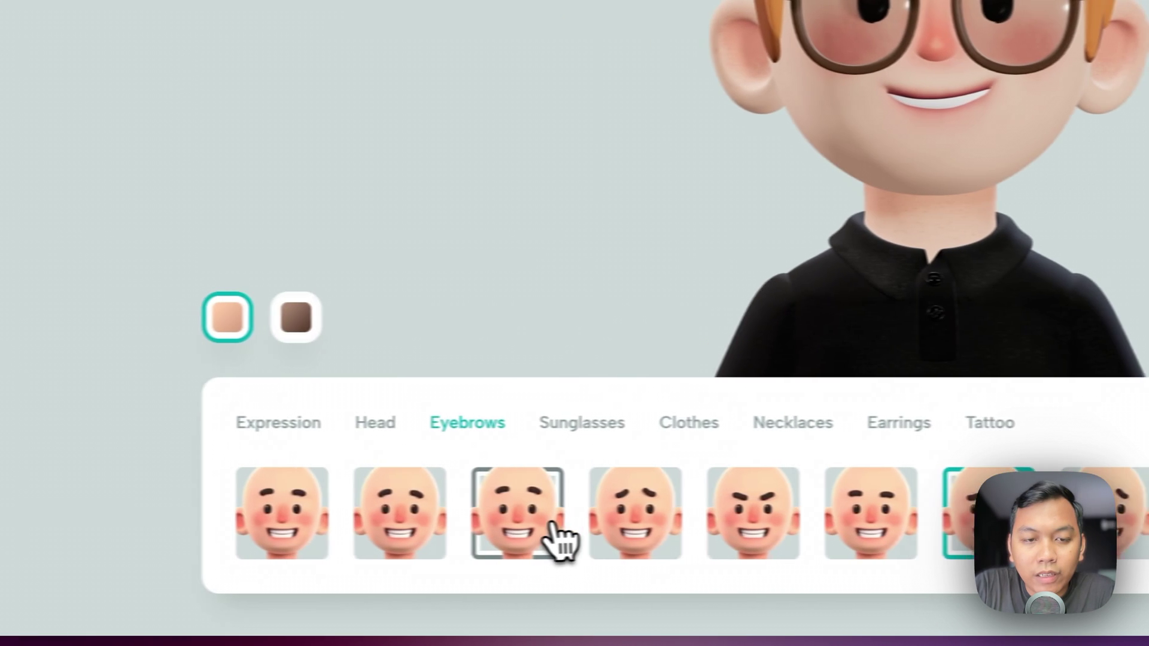
{"action": "left_click", "coordinate": [551, 536]}
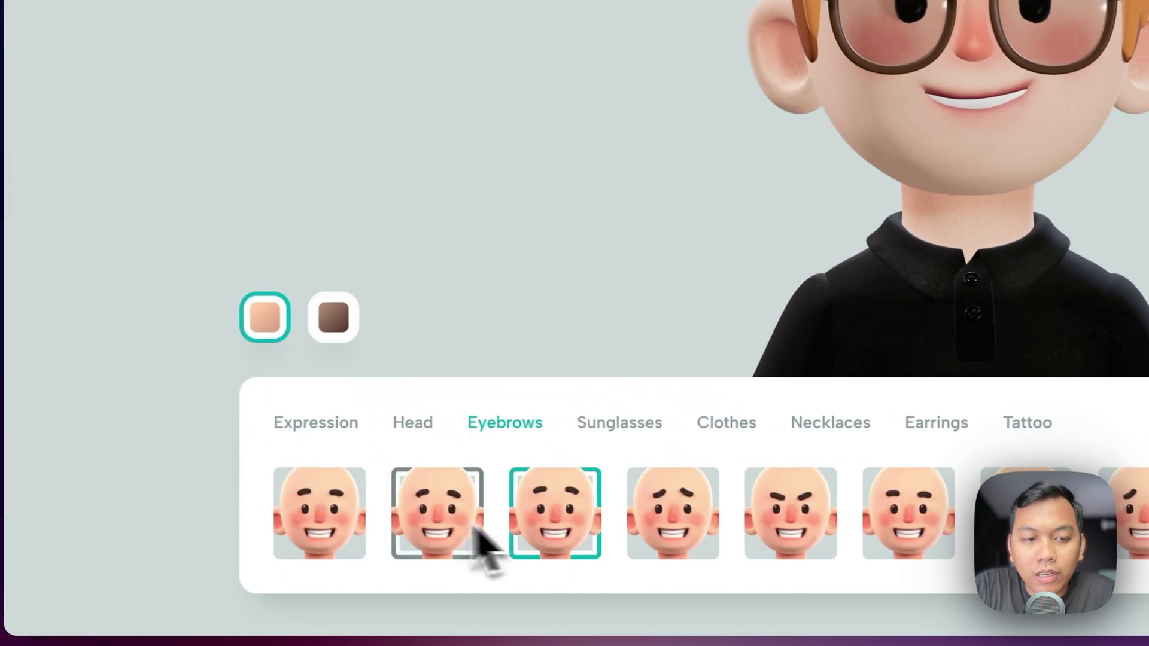
{"action": "left_click", "coordinate": [344, 529]}
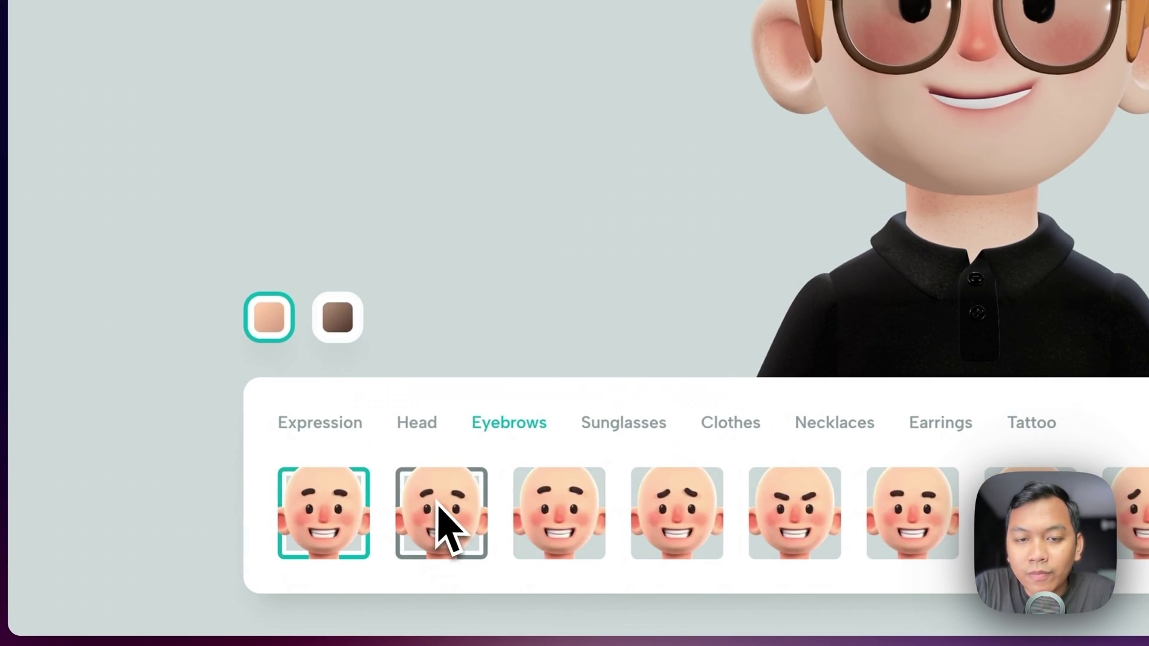
Compare tortoiseshell, blue-orange gradient and no glasses, keeping the brown-framed glasses
{"action": "left_click", "coordinate": [646, 437]}
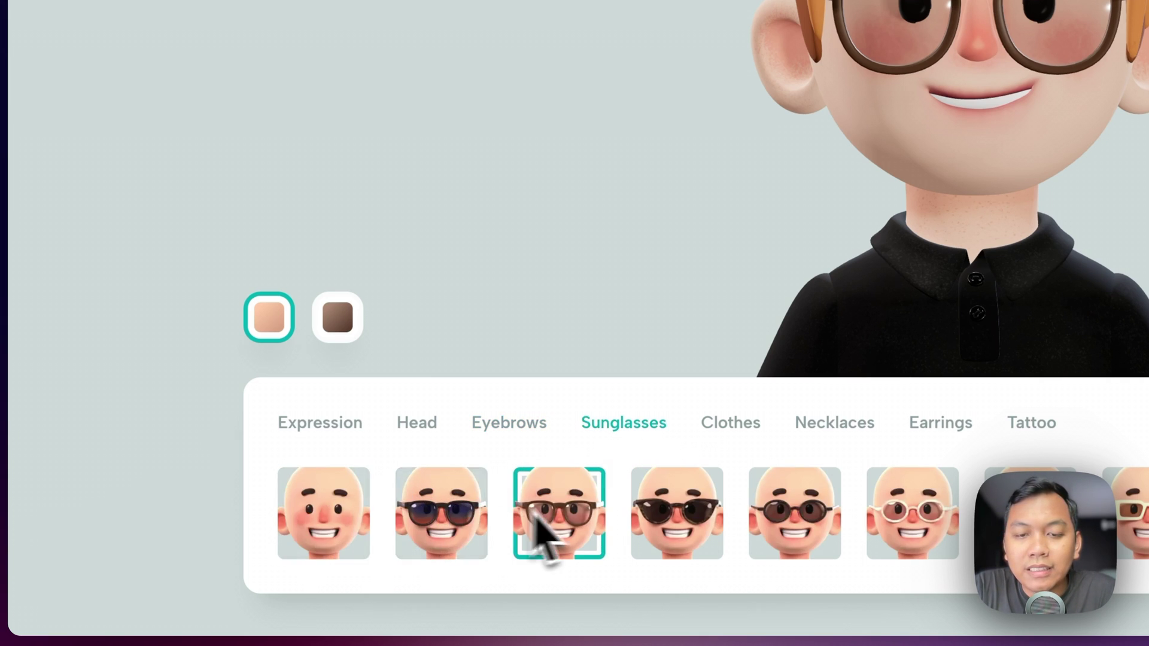
{"action": "left_click", "coordinate": [663, 539]}
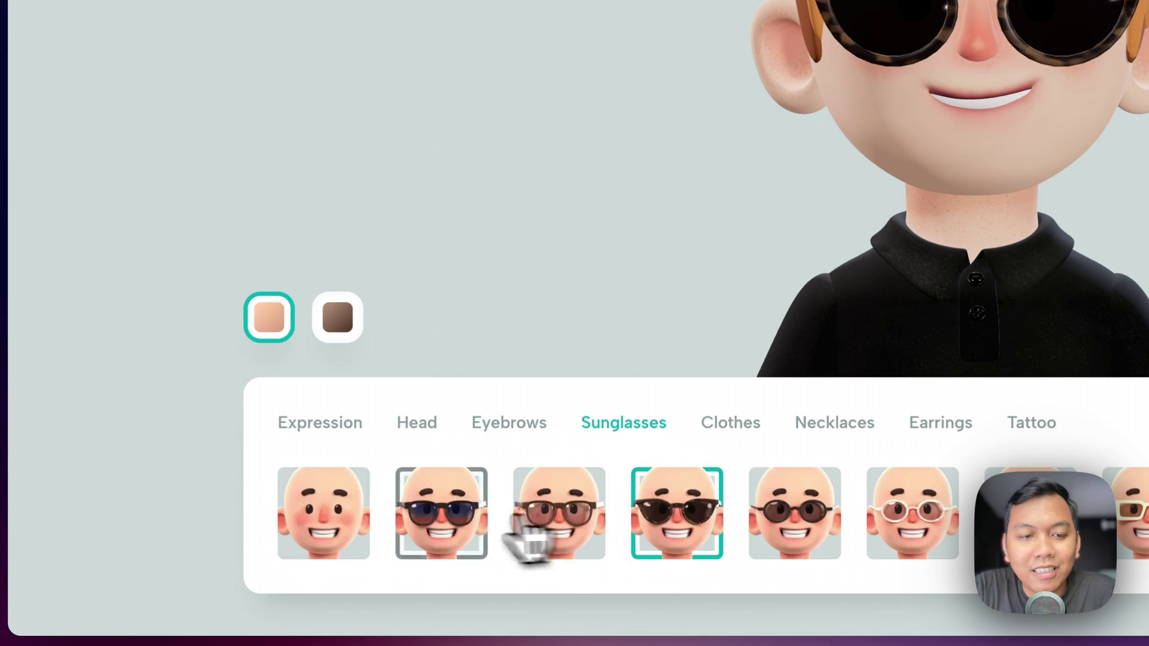
{"action": "left_click", "coordinate": [454, 536]}
{"action": "left_click", "coordinate": [329, 524]}
{"action": "left_click", "coordinate": [578, 529]}
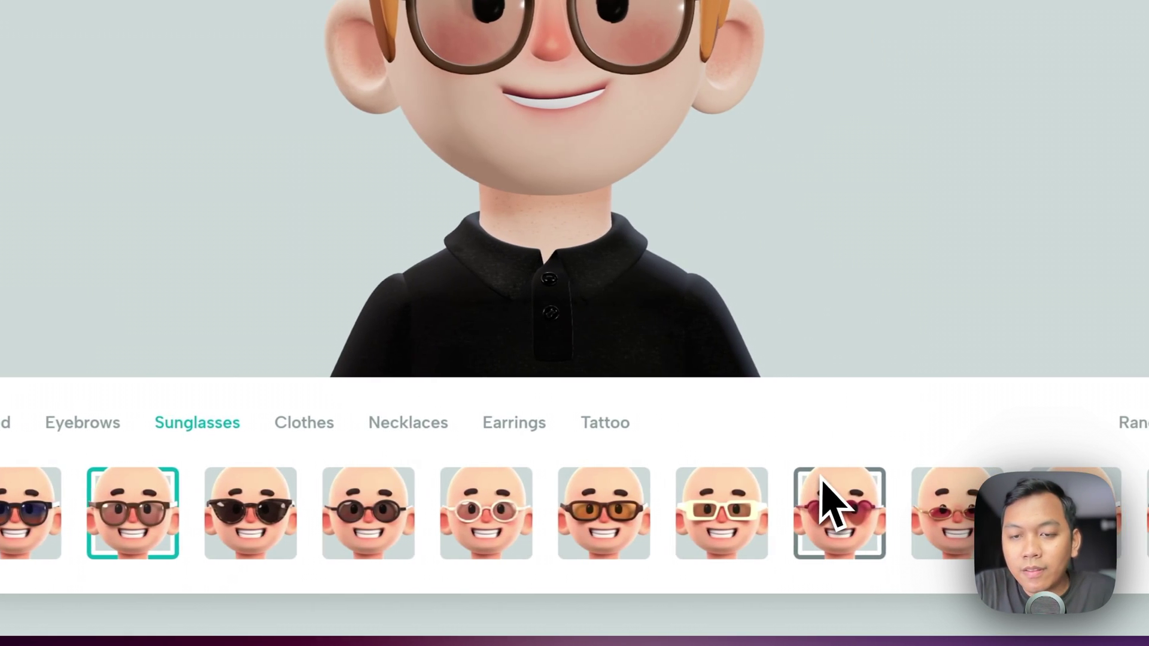
{"action": "left_click", "coordinate": [363, 436]}
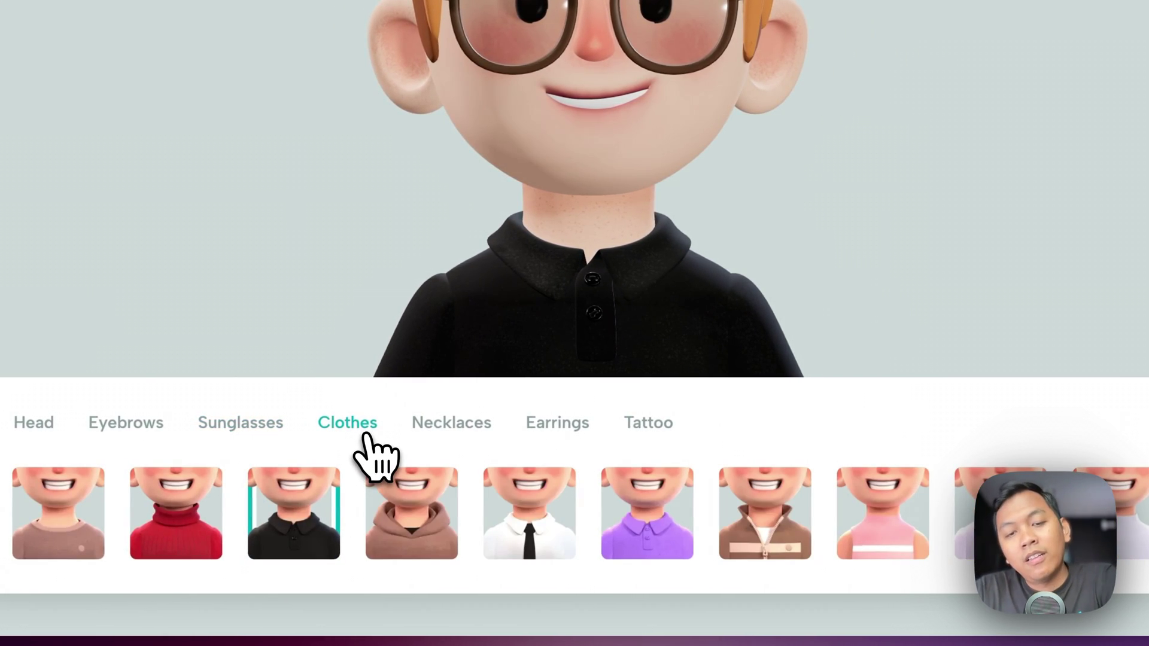
{"action": "left_click", "coordinate": [525, 512]}
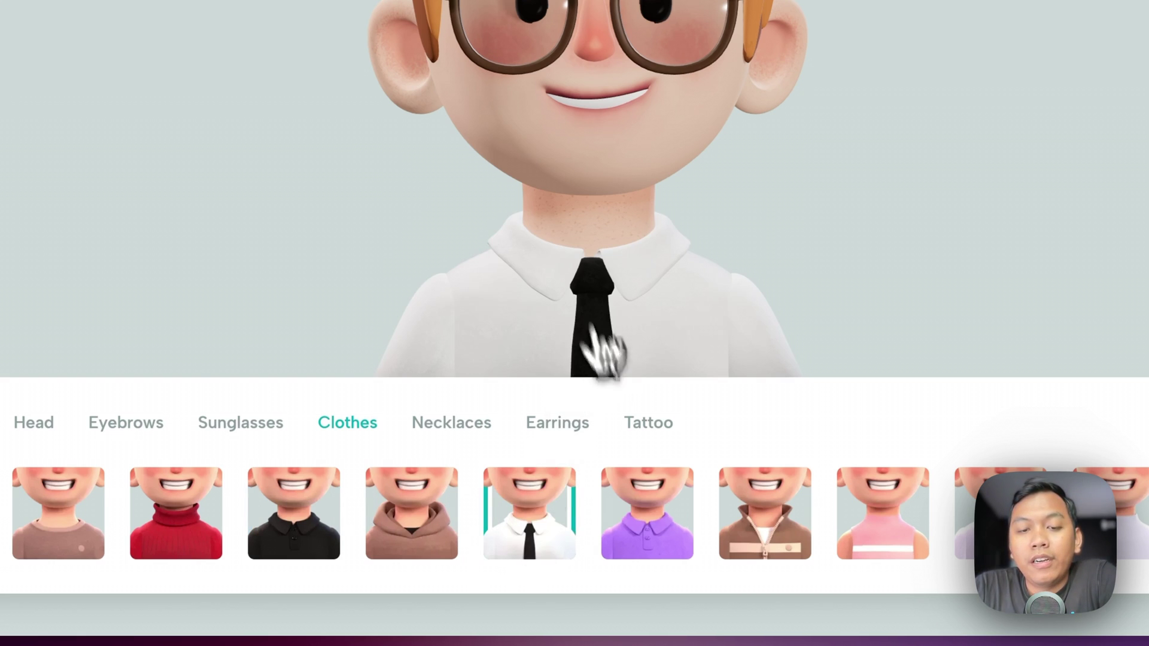
{"action": "left_click", "coordinate": [670, 530]}
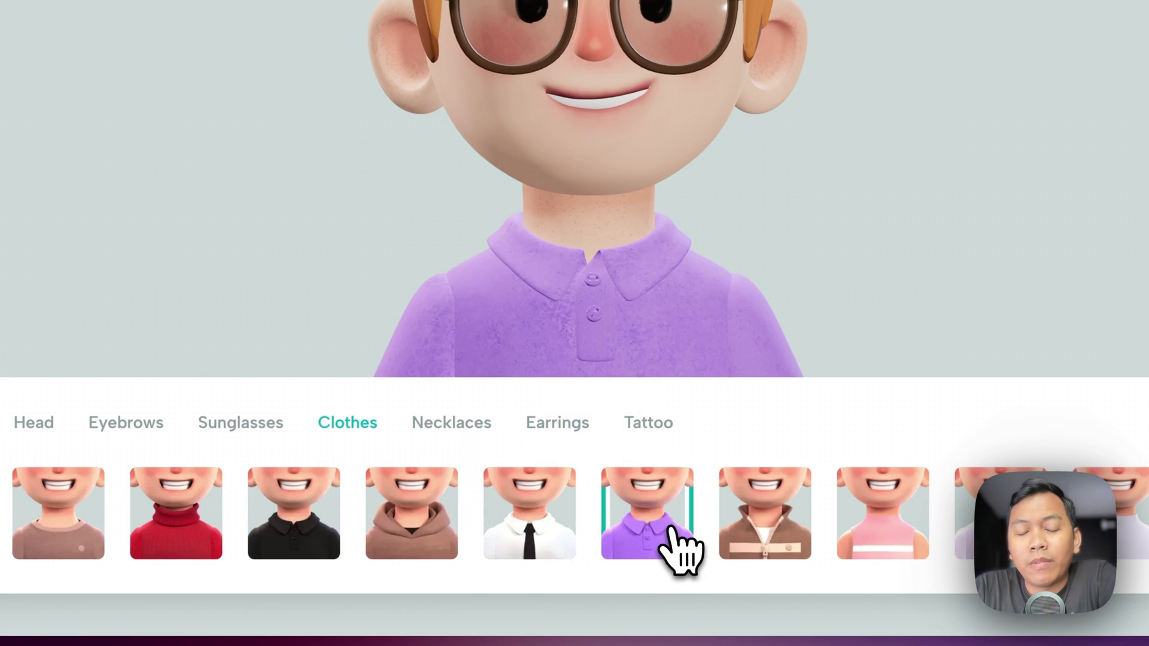
{"action": "left_click", "coordinate": [757, 512]}
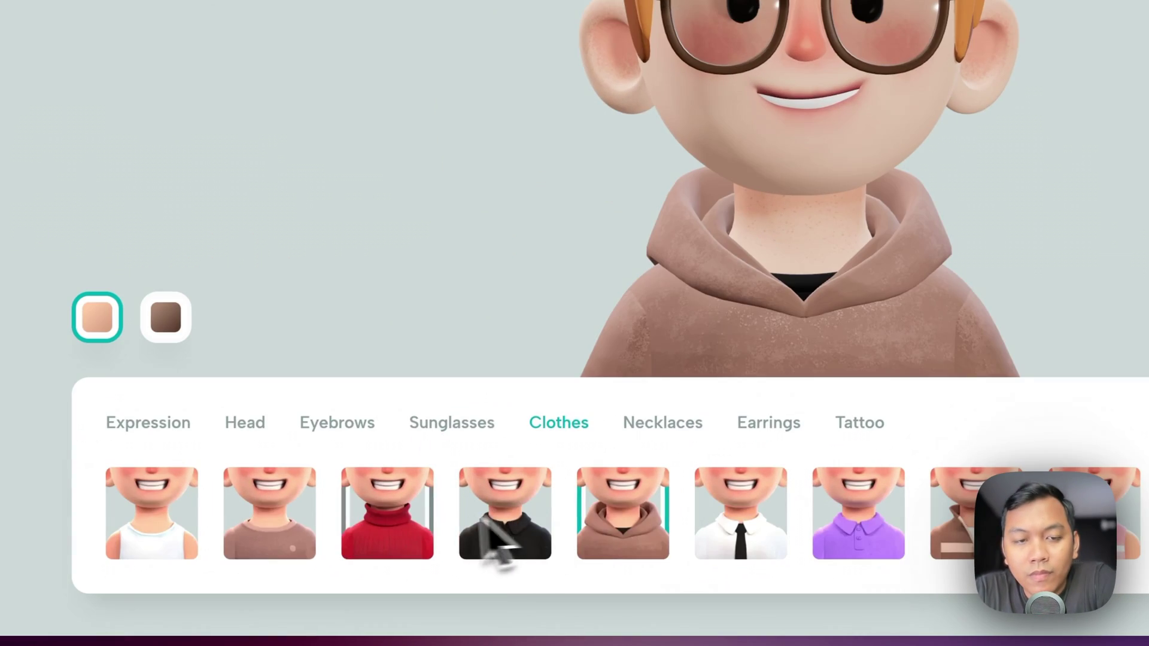
{"action": "left_click", "coordinate": [425, 577]}
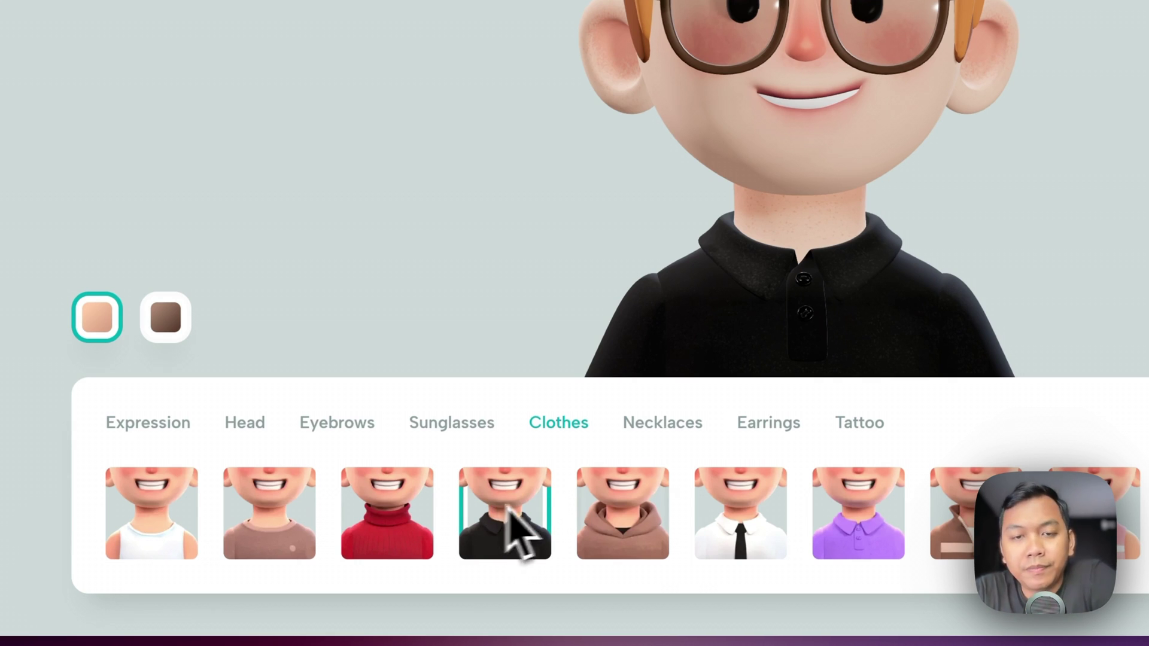
Try eight necklaces, from the black choker to the long pearl necklace, then leave the neck bare
{"action": "left_click", "coordinate": [666, 422]}
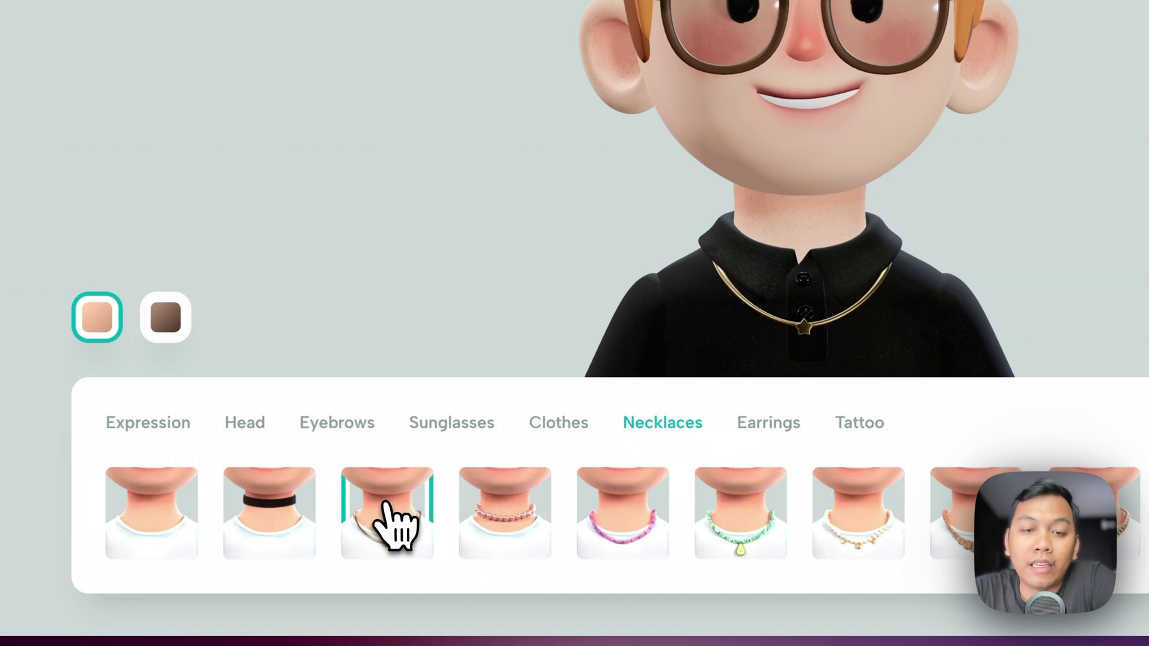
{"action": "left_click", "coordinate": [300, 527]}
{"action": "left_click", "coordinate": [733, 535]}
{"action": "left_click", "coordinate": [551, 538]}
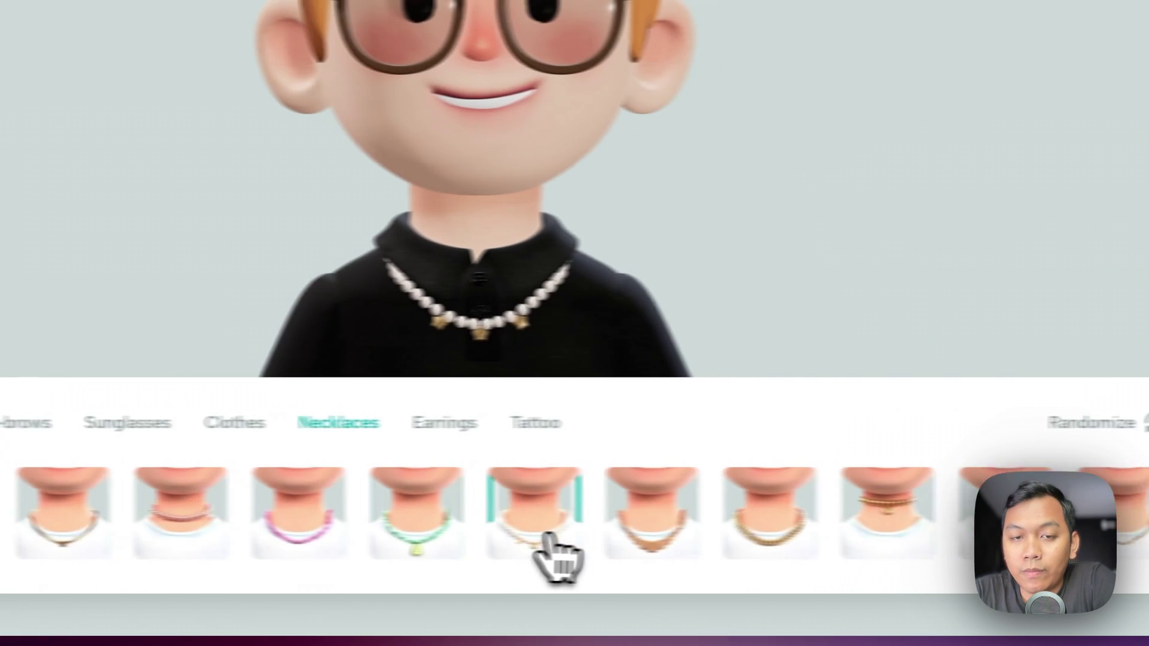
{"action": "left_click", "coordinate": [601, 551]}
{"action": "left_click", "coordinate": [697, 545]}
{"action": "left_click", "coordinate": [802, 539]}
{"action": "left_click", "coordinate": [811, 538]}
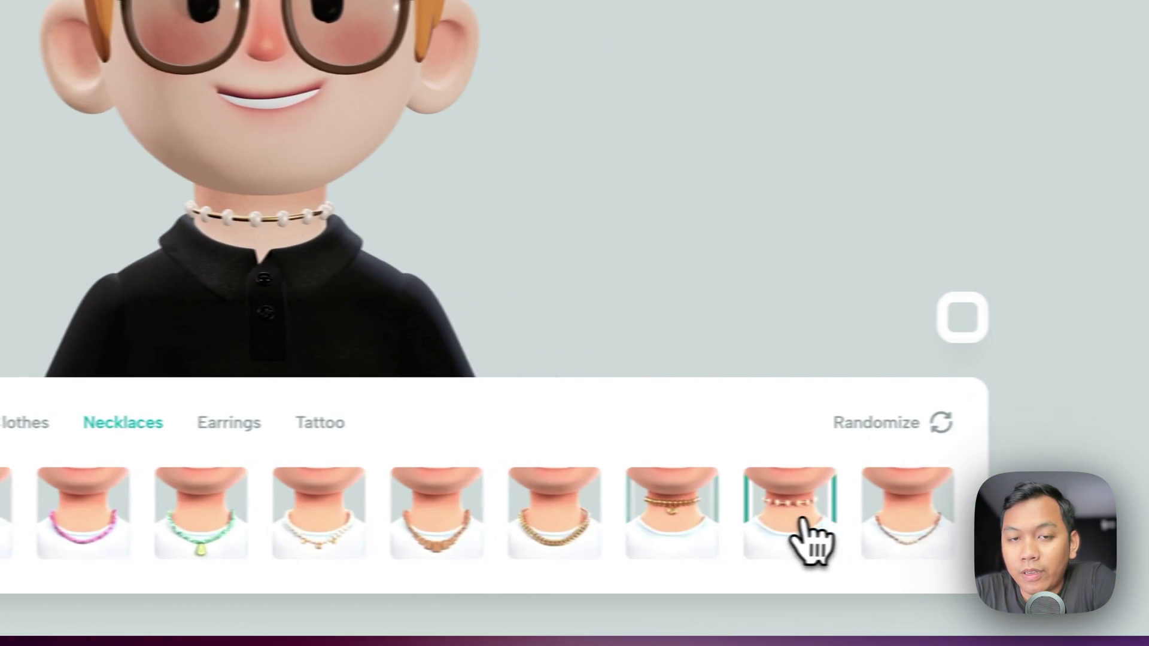
{"action": "left_click", "coordinate": [846, 532]}
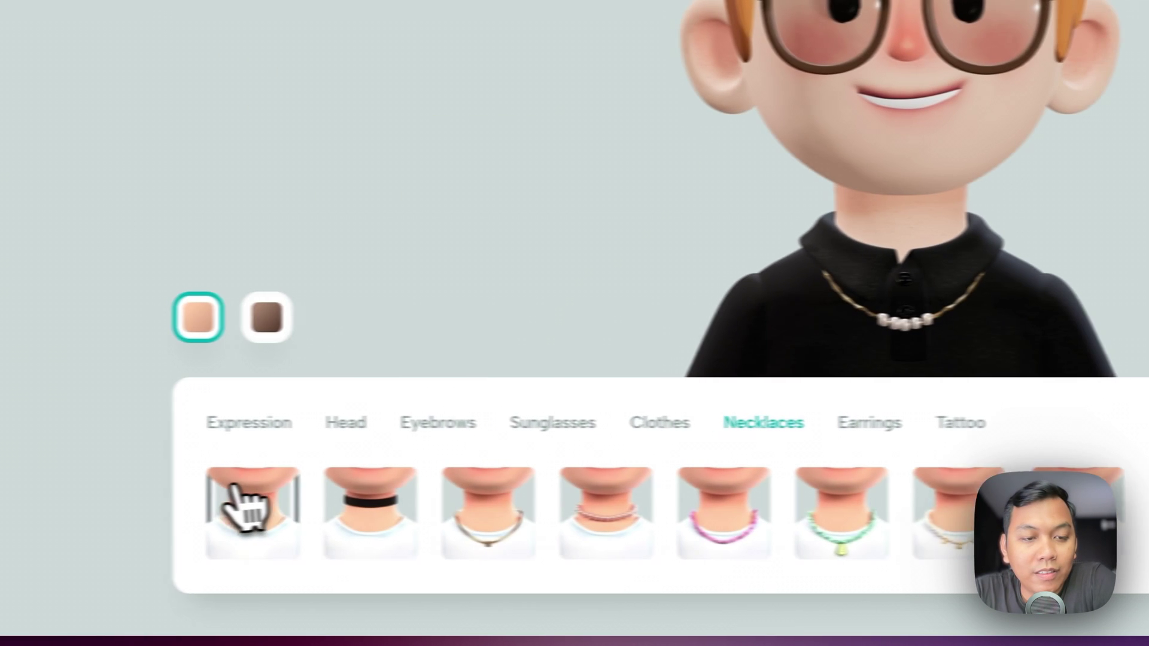
{"action": "left_click", "coordinate": [288, 503]}
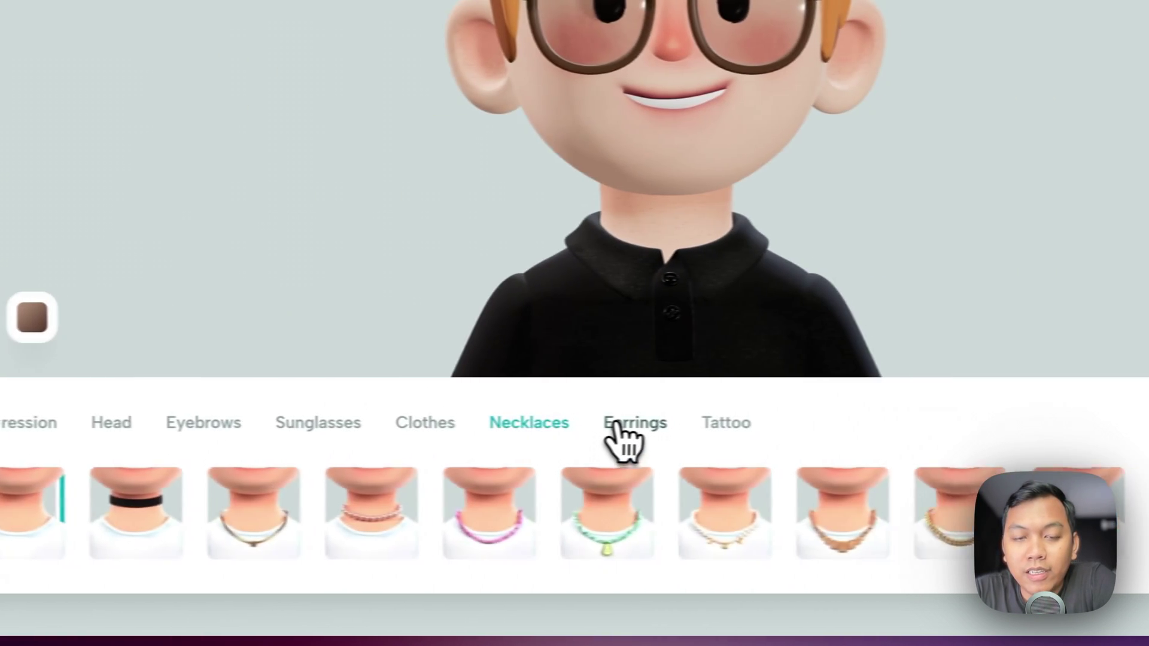
Try the white square hoop earrings, then remove them so the avatar wears no earrings
{"action": "left_click", "coordinate": [617, 425]}
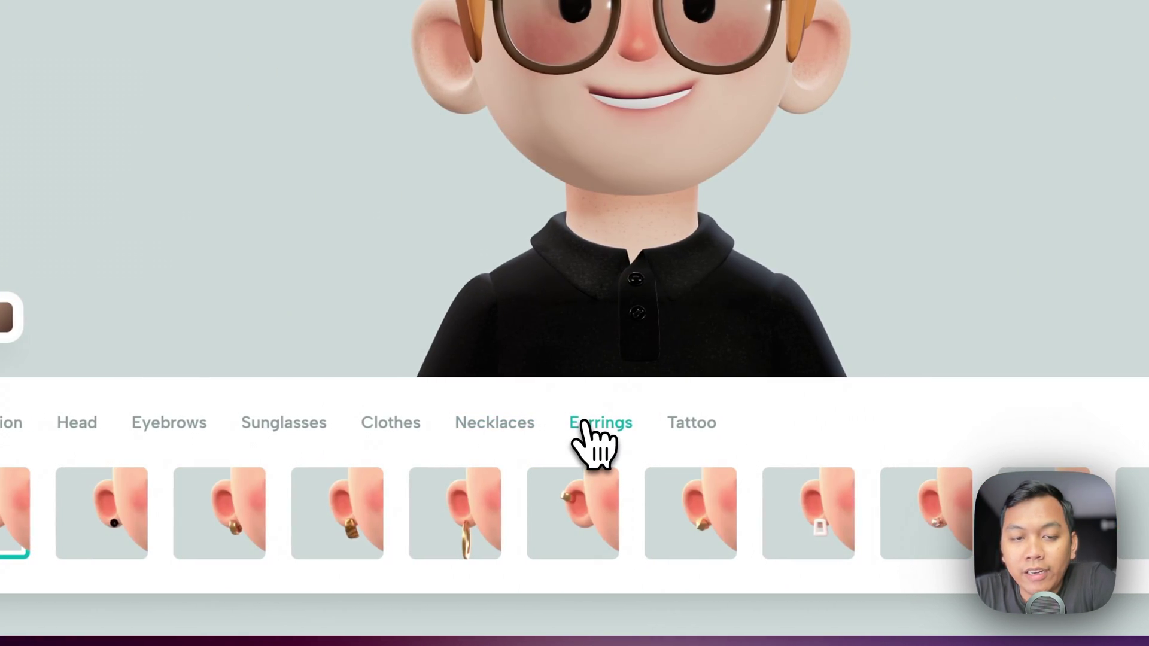
{"action": "left_click", "coordinate": [787, 503]}
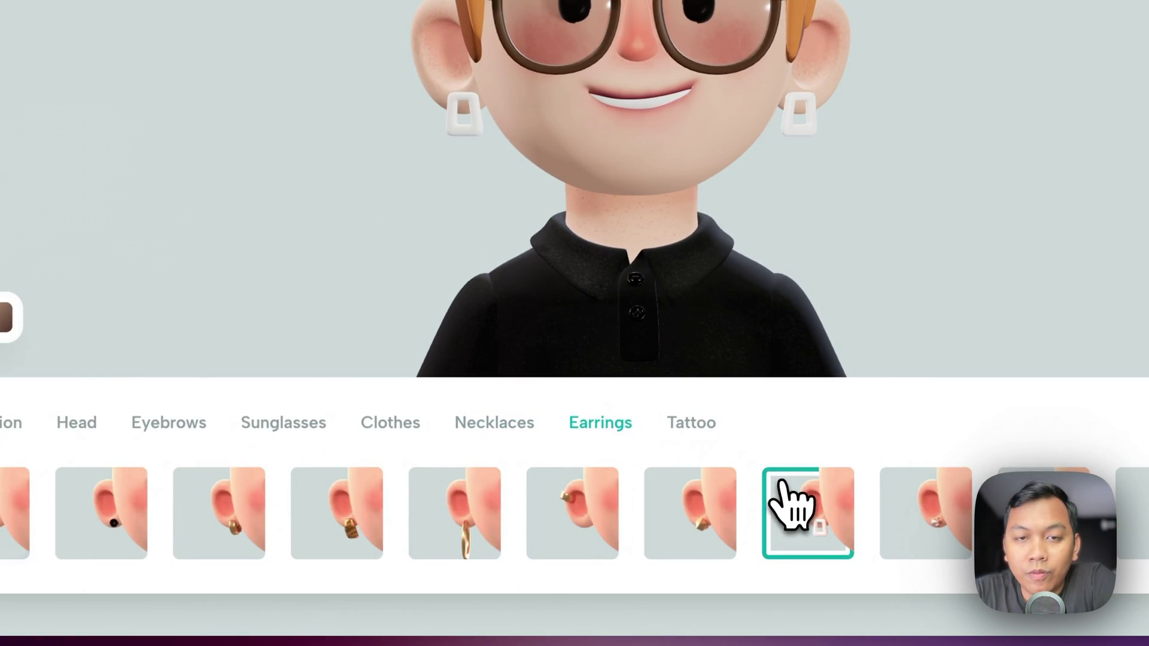
{"action": "left_click", "coordinate": [303, 538]}
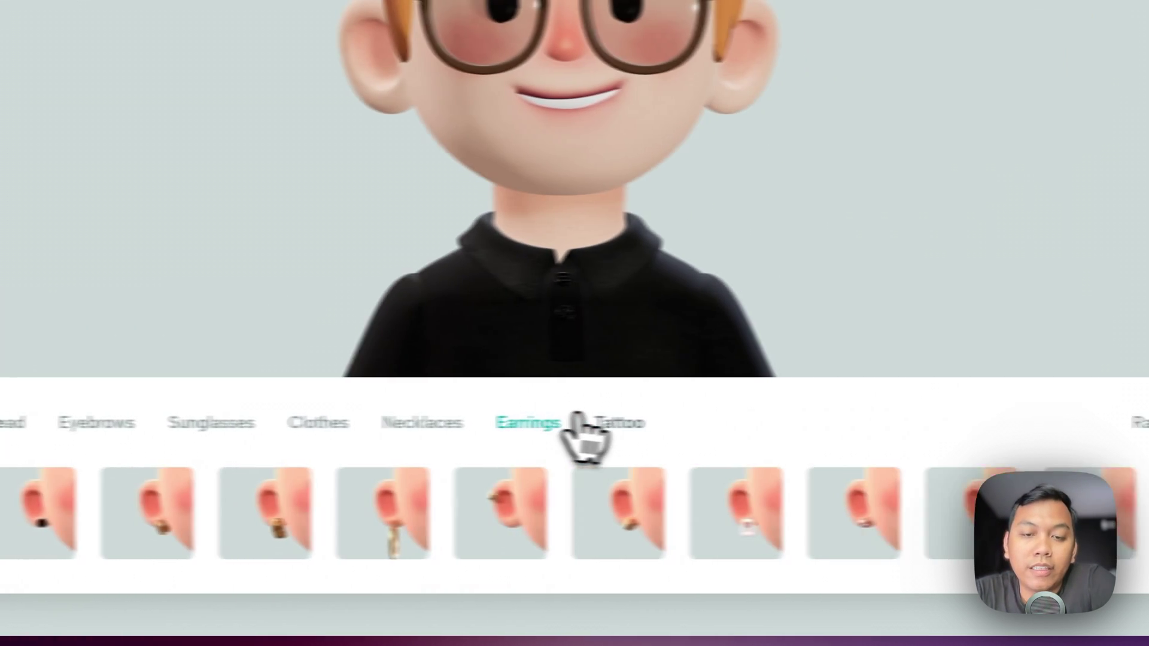
{"action": "left_click", "coordinate": [525, 419]}
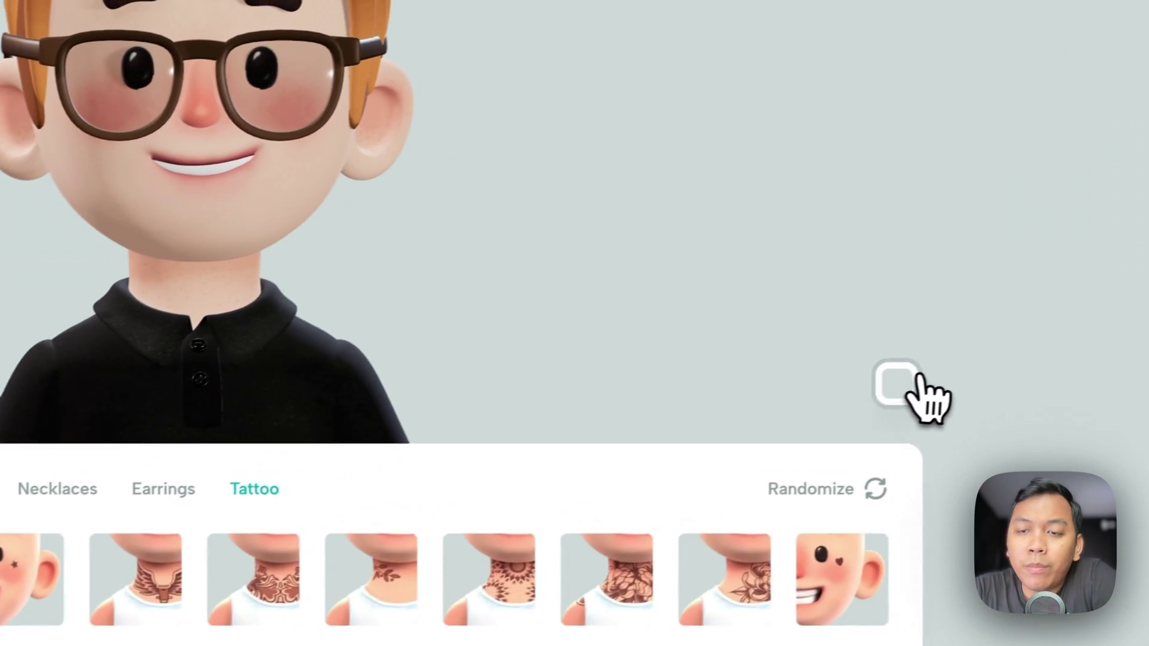
Set the avatar background to teal blue 0084b4 with the colour picker's hue slider and shade selector
{"action": "left_click", "coordinate": [1144, 320]}
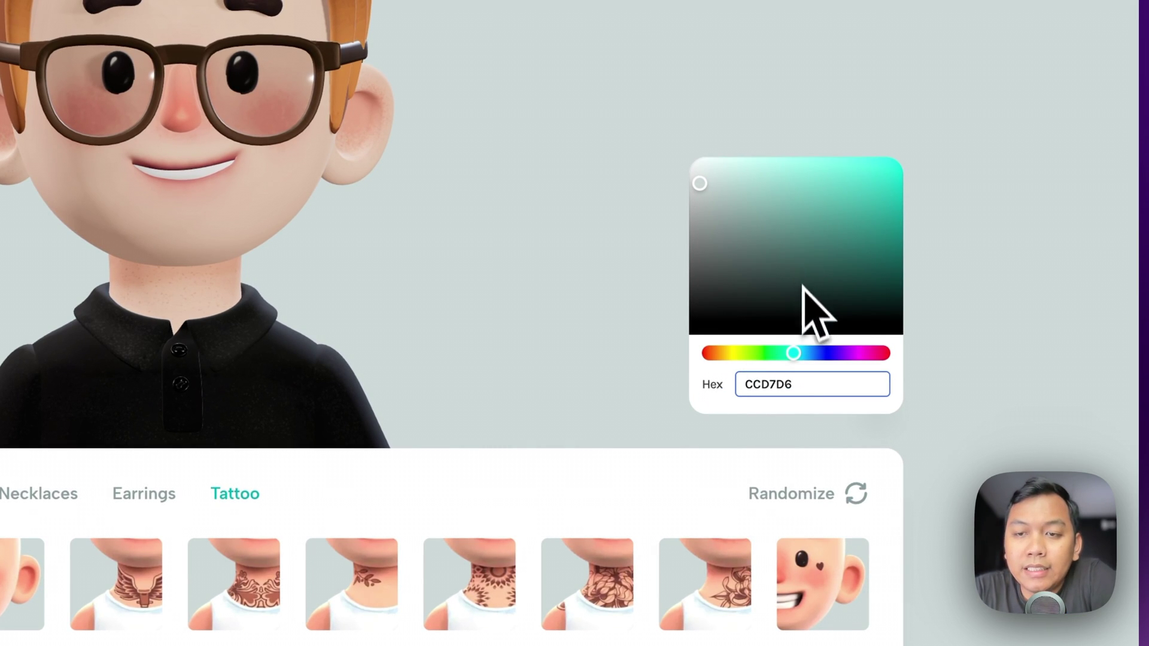
{"action": "left_click_drag", "start_coordinate": [794, 359], "coordinate": [824, 350]}
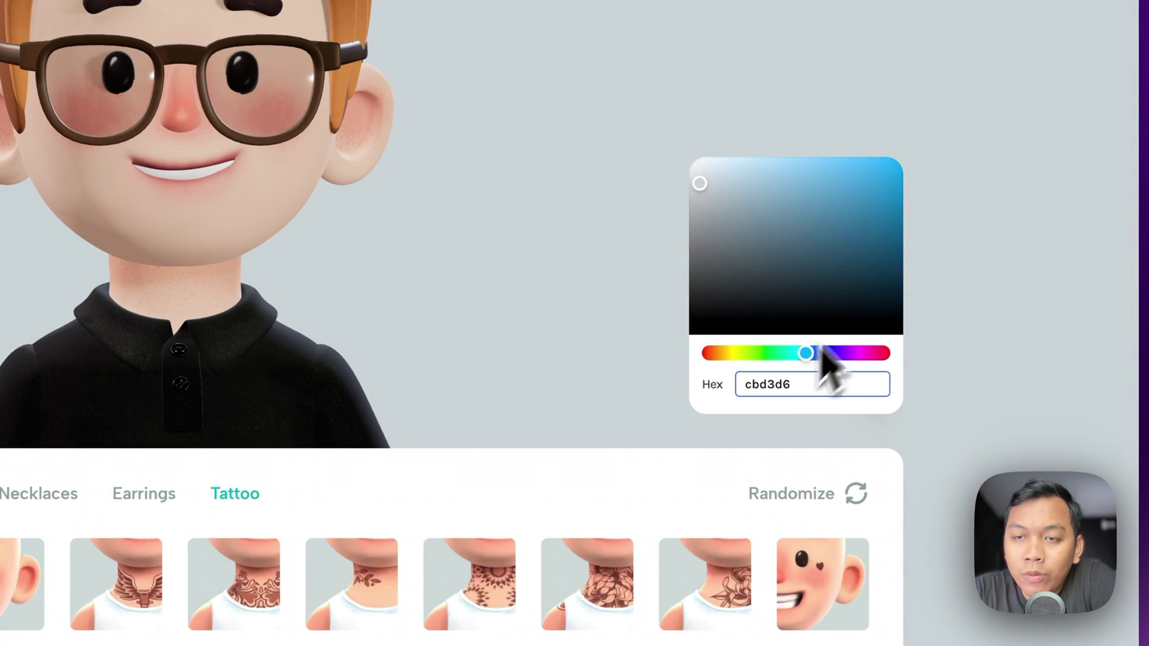
{"action": "left_click", "coordinate": [914, 214]}
{"action": "left_click", "coordinate": [876, 384]}
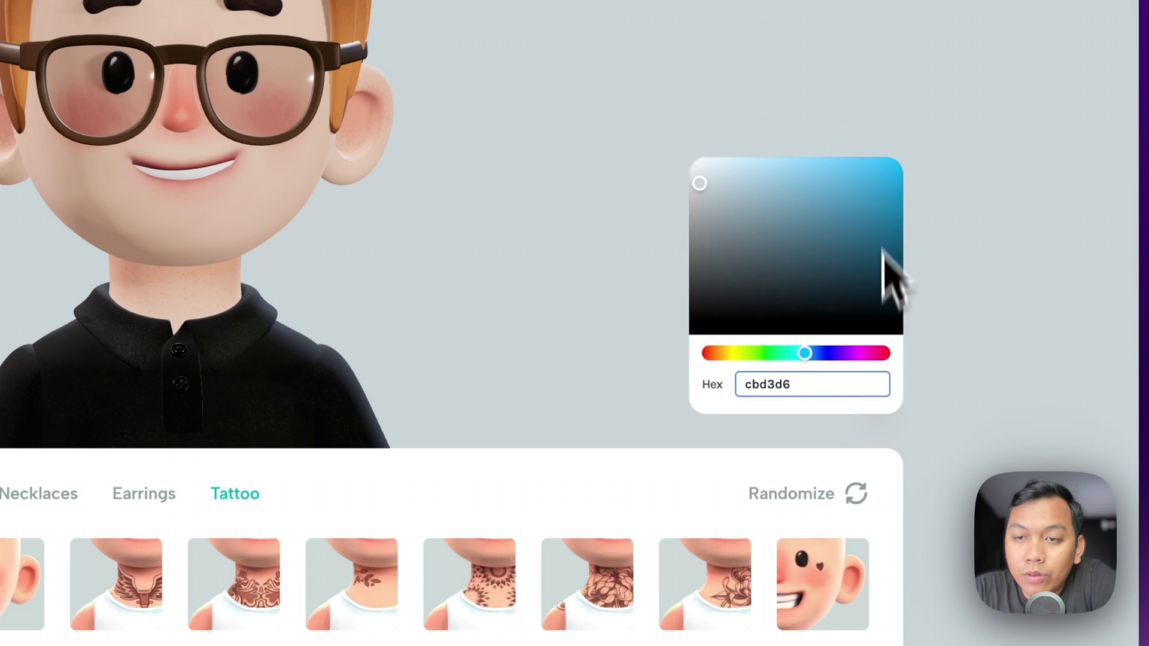
{"action": "left_click", "coordinate": [873, 193]}
{"action": "left_click_drag", "start_coordinate": [873, 193], "coordinate": [902, 205]}
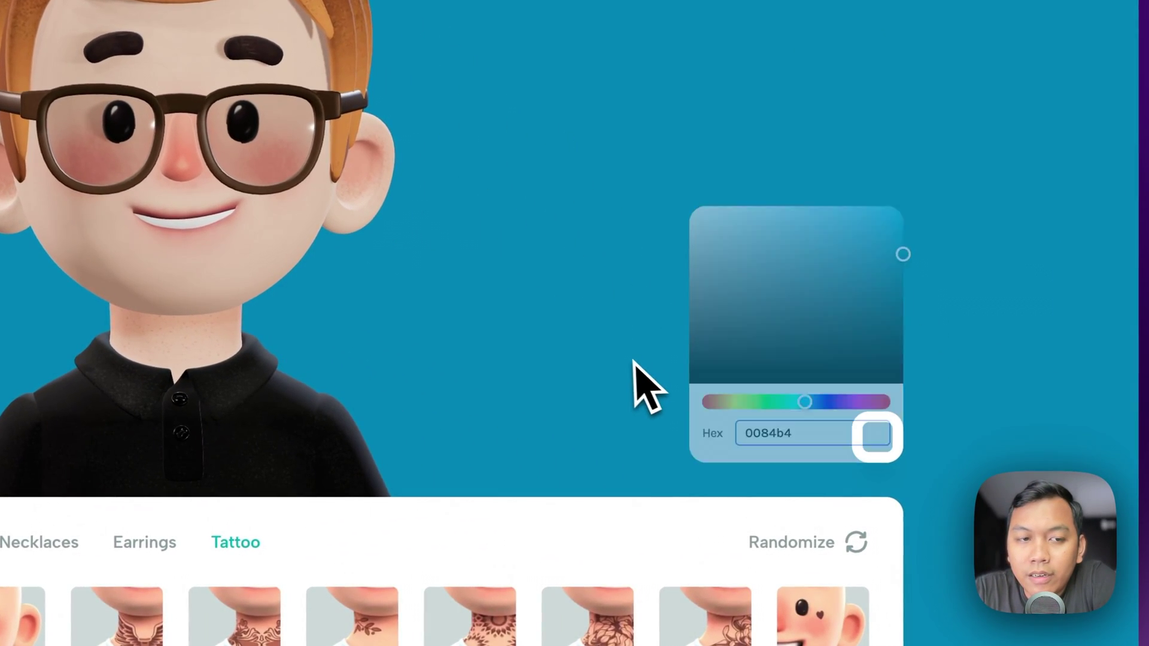
{"action": "left_click", "coordinate": [633, 379]}
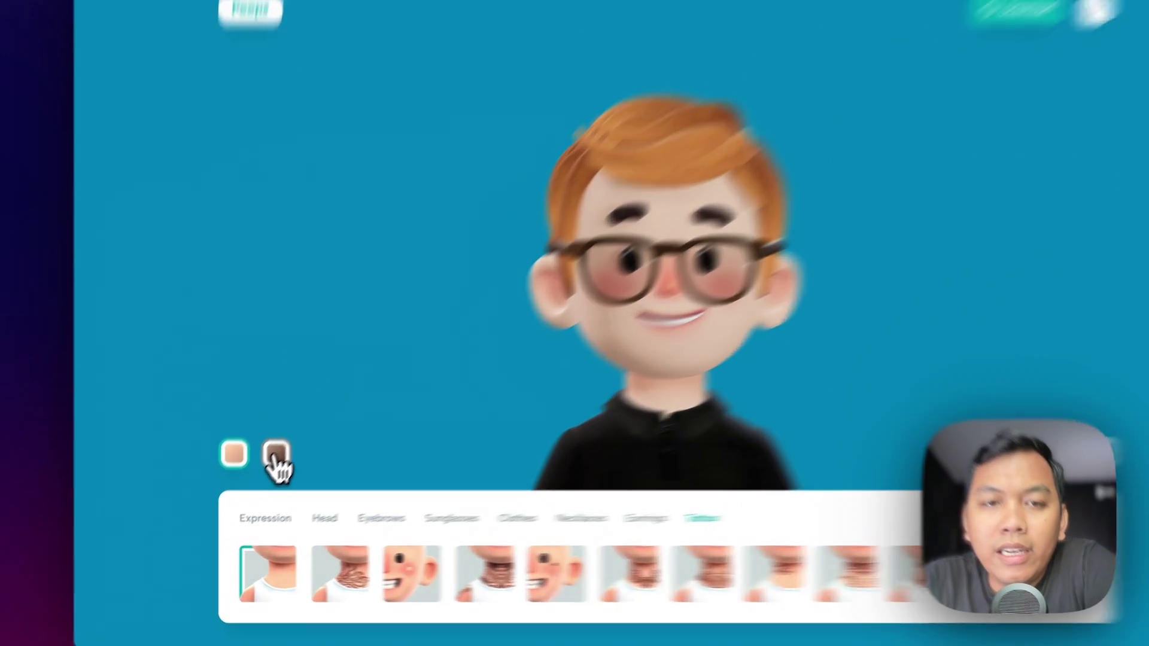
{"action": "left_click", "coordinate": [257, 477]}
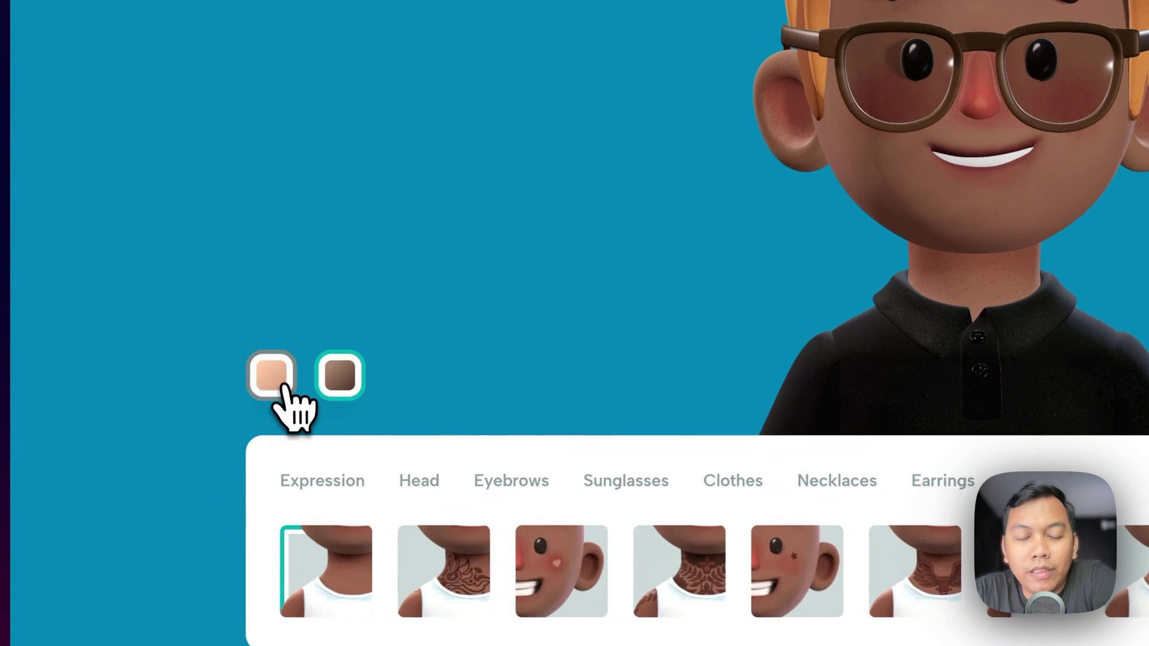
{"action": "left_click", "coordinate": [283, 385]}
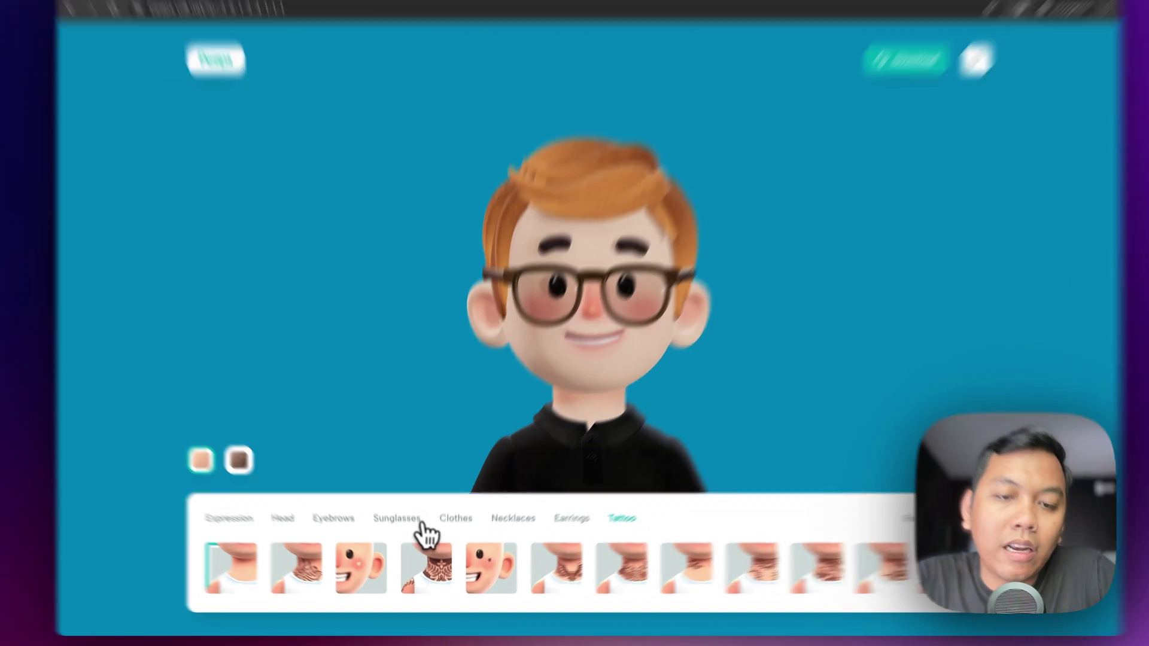
Show the clothing options and view the How to use Peeps? guide
{"action": "left_click", "coordinate": [454, 529]}
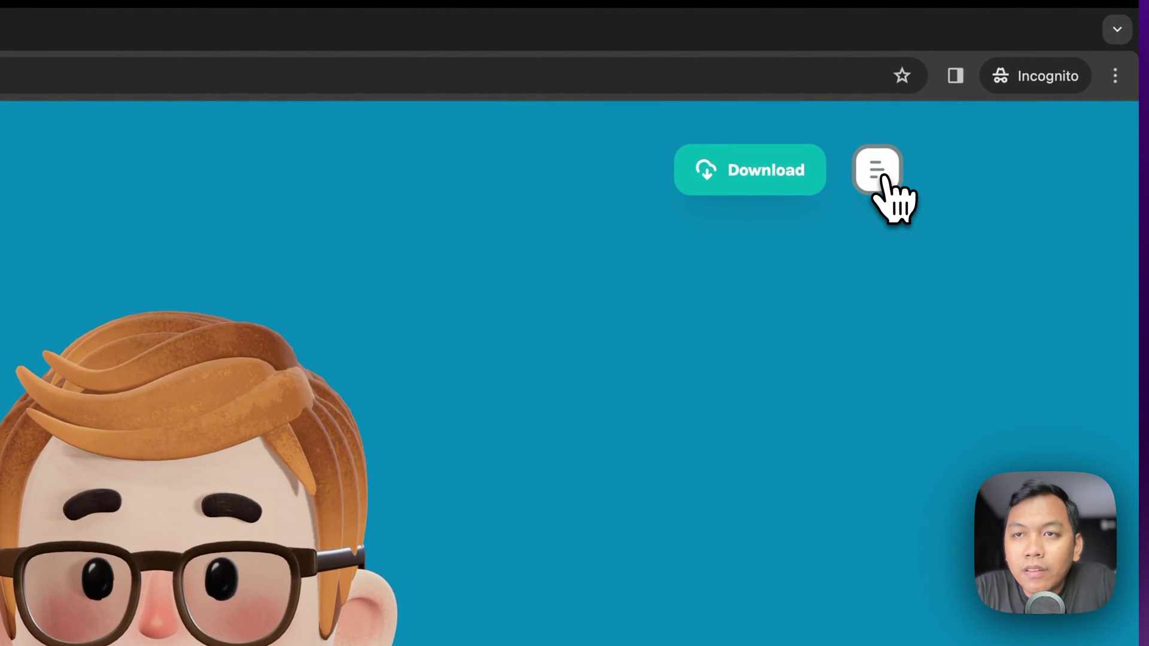
{"action": "left_click", "coordinate": [877, 170]}
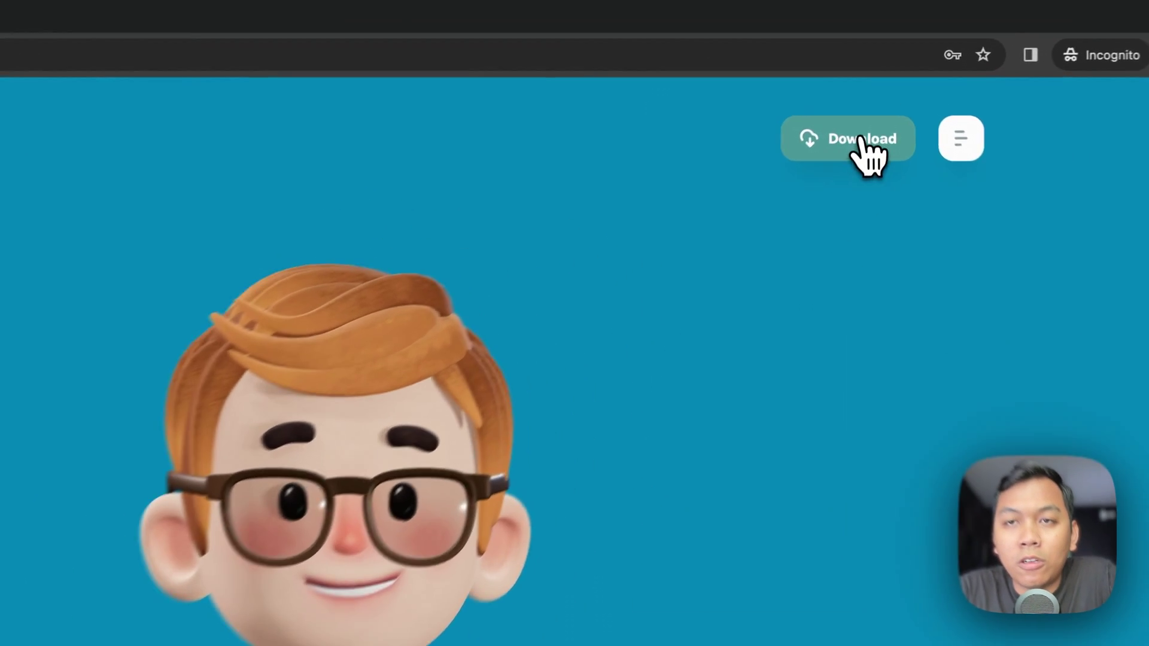
Download the avatar, saving the transparent peeps-avatar-alpha and teal peeps-avatar PNGs to Downloads
{"action": "left_click", "coordinate": [869, 115]}
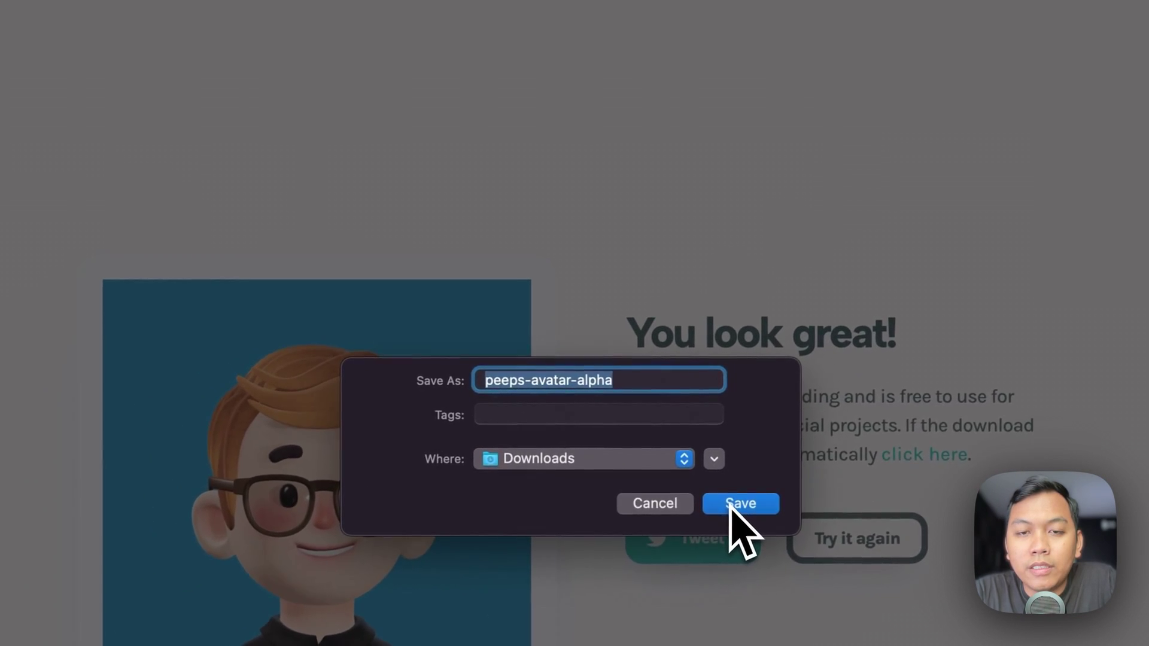
{"action": "left_click", "coordinate": [725, 509]}
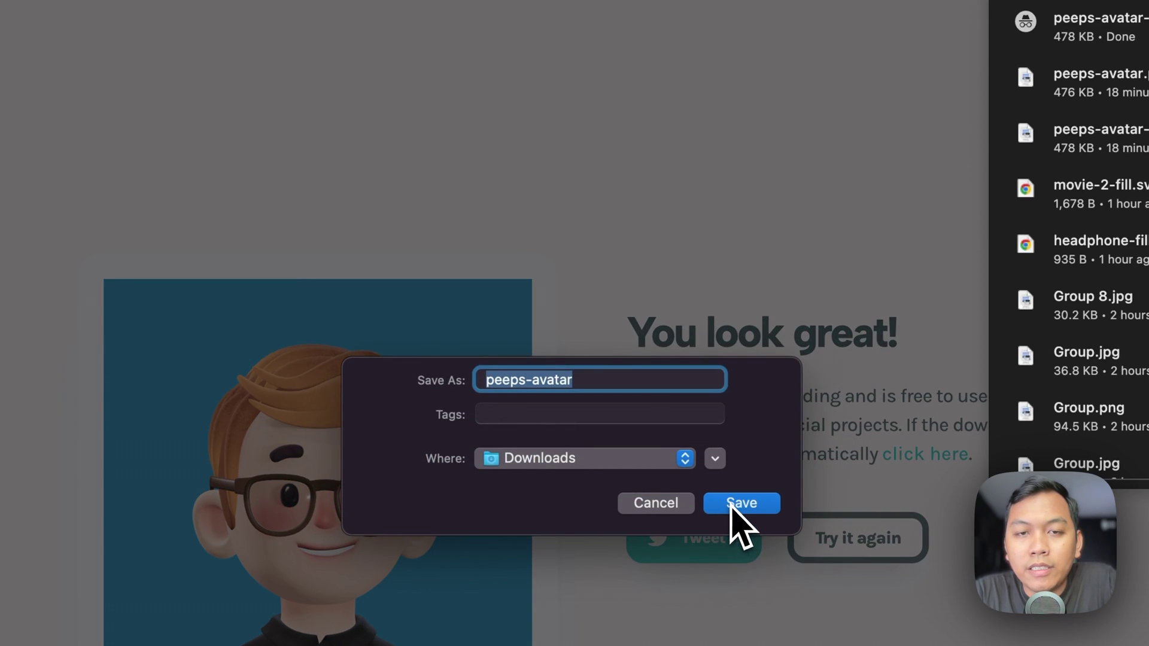
{"action": "left_click", "coordinate": [732, 506]}
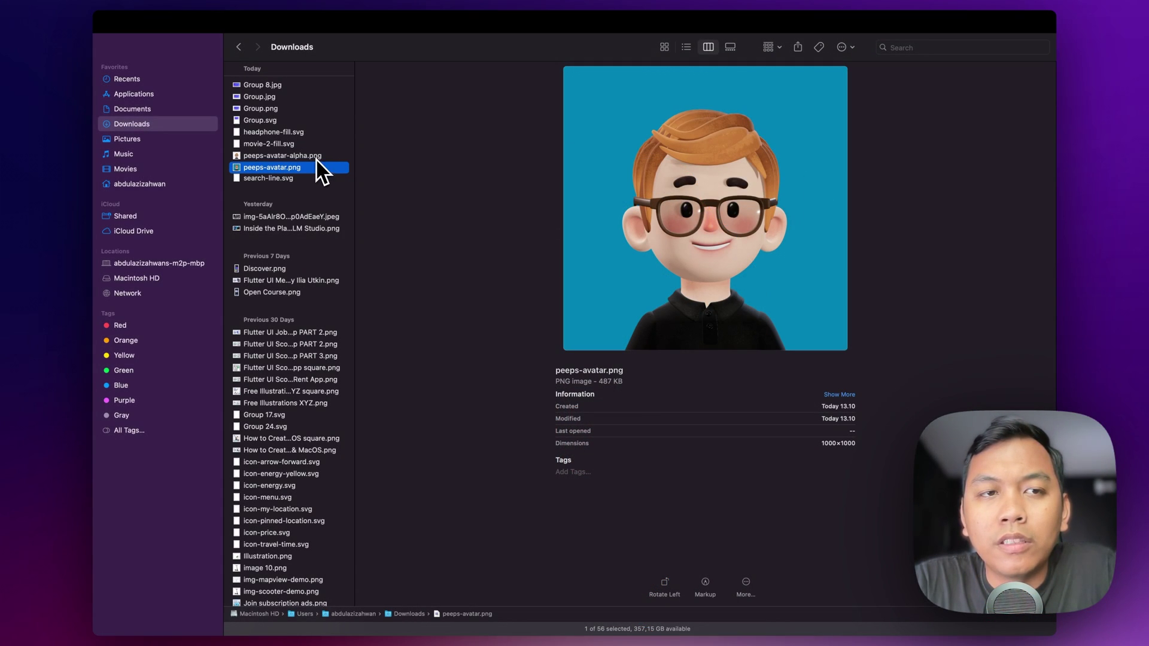
Preview peeps-avatar-alpha.png and peeps-avatar.png in Finder to compare transparent and teal backgrounds
{"action": "left_click", "coordinate": [318, 157]}
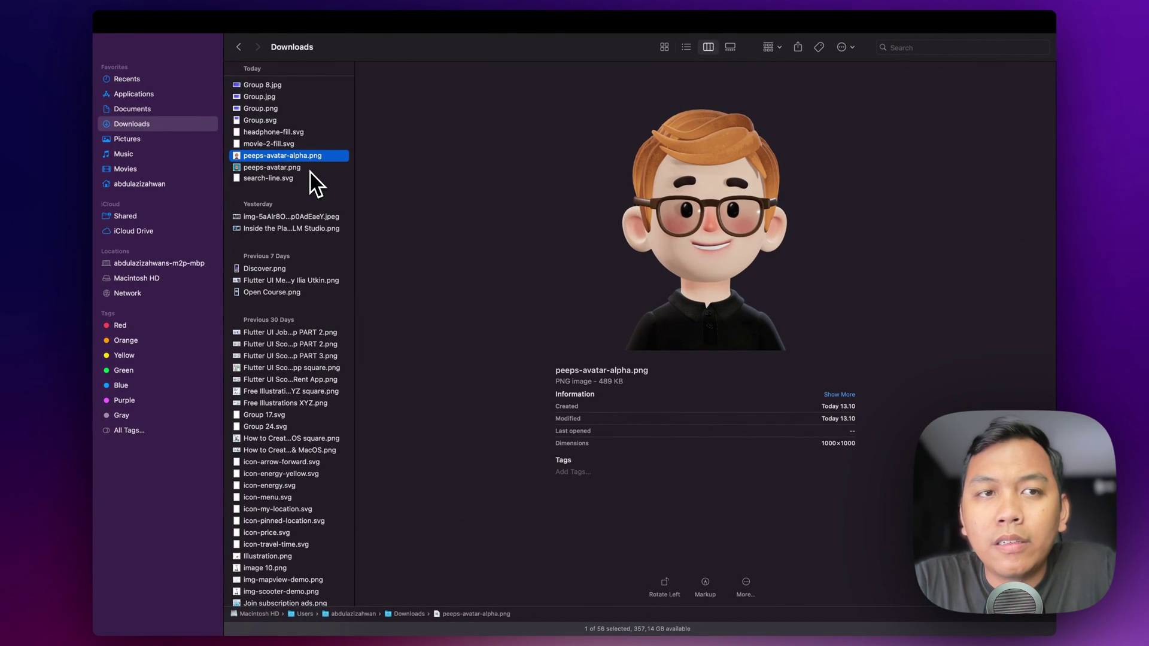
{"action": "left_click", "coordinate": [310, 169]}
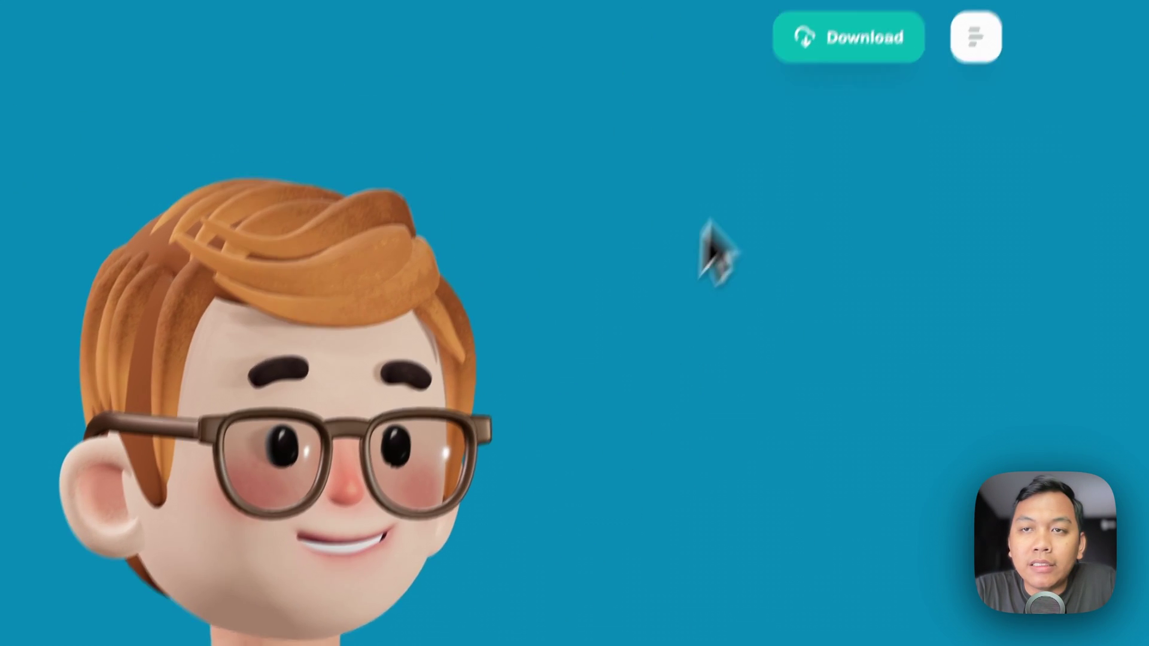
Download a second copy, peeps-avatar-alpha (1), then preview peeps-avatar (1).png in Finder and return
{"action": "left_click", "coordinate": [844, 54]}
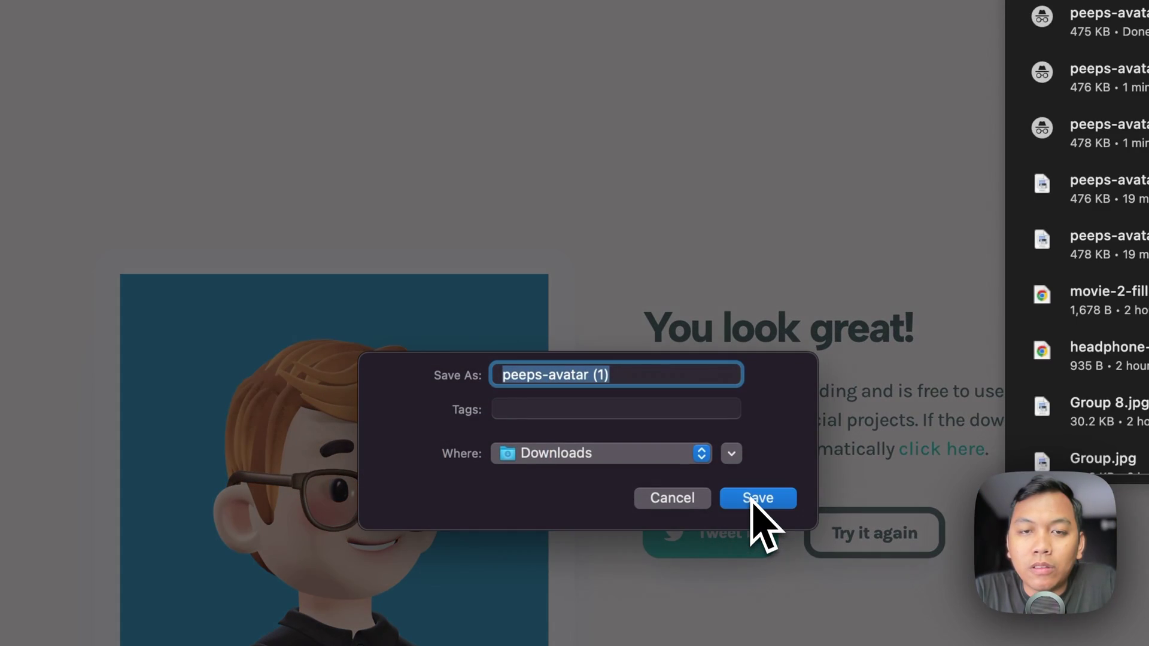
{"action": "left_click", "coordinate": [749, 502]}
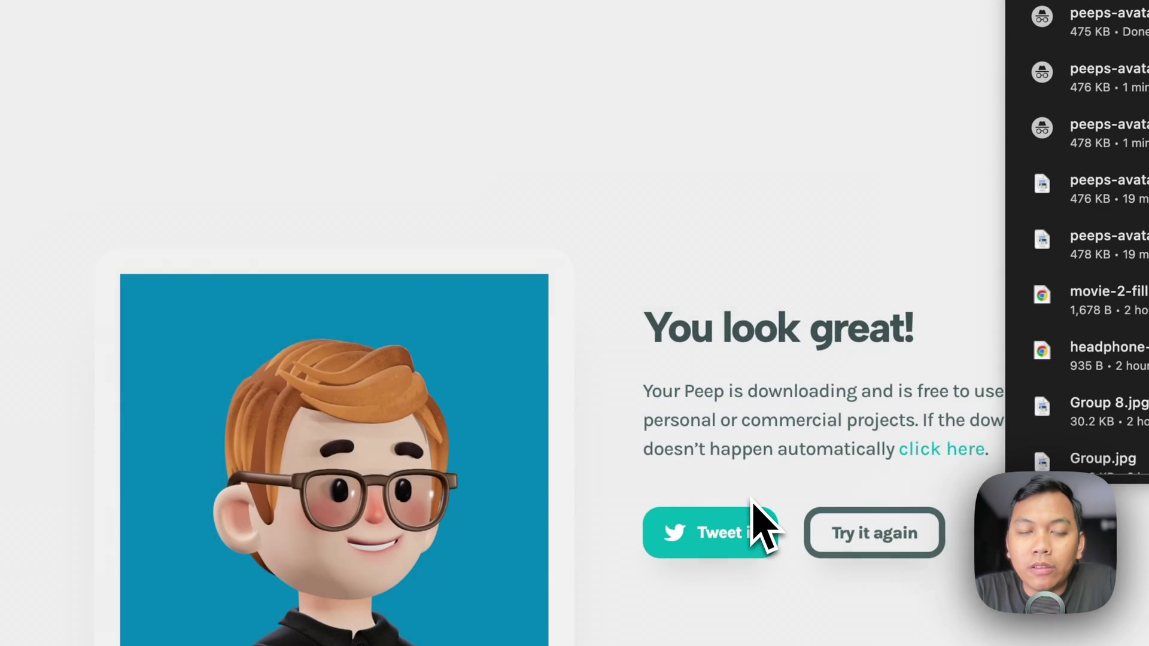
{"action": "key", "text": "super+Tab"}
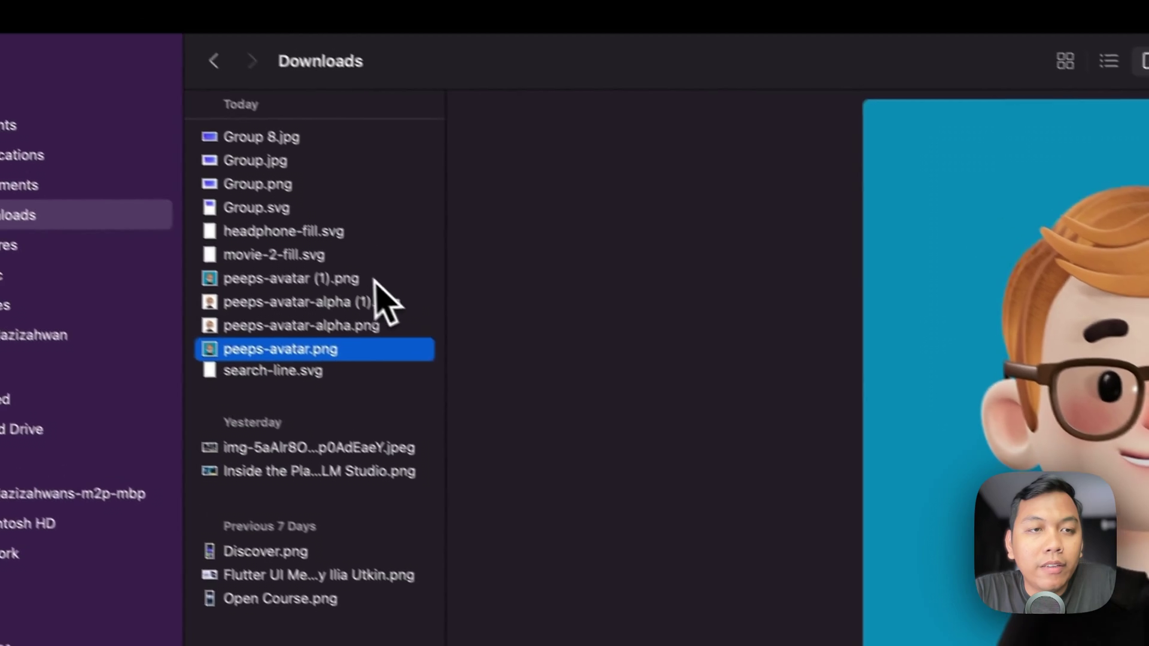
{"action": "left_click", "coordinate": [375, 279]}
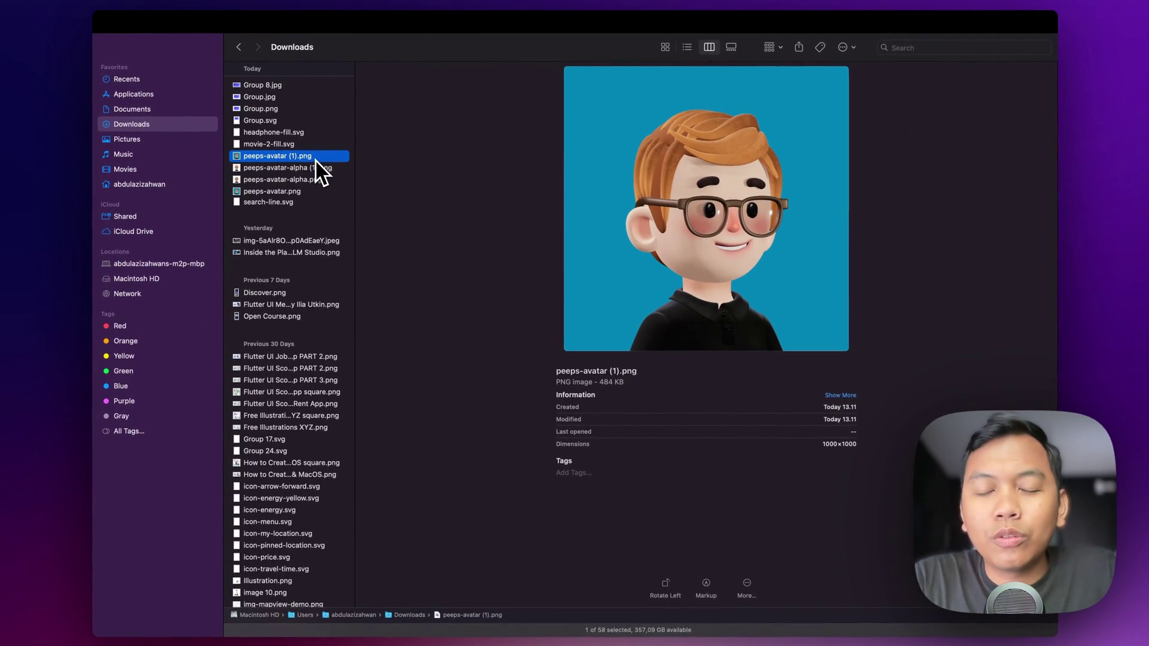
{"action": "key", "text": "ctrl+Right"}
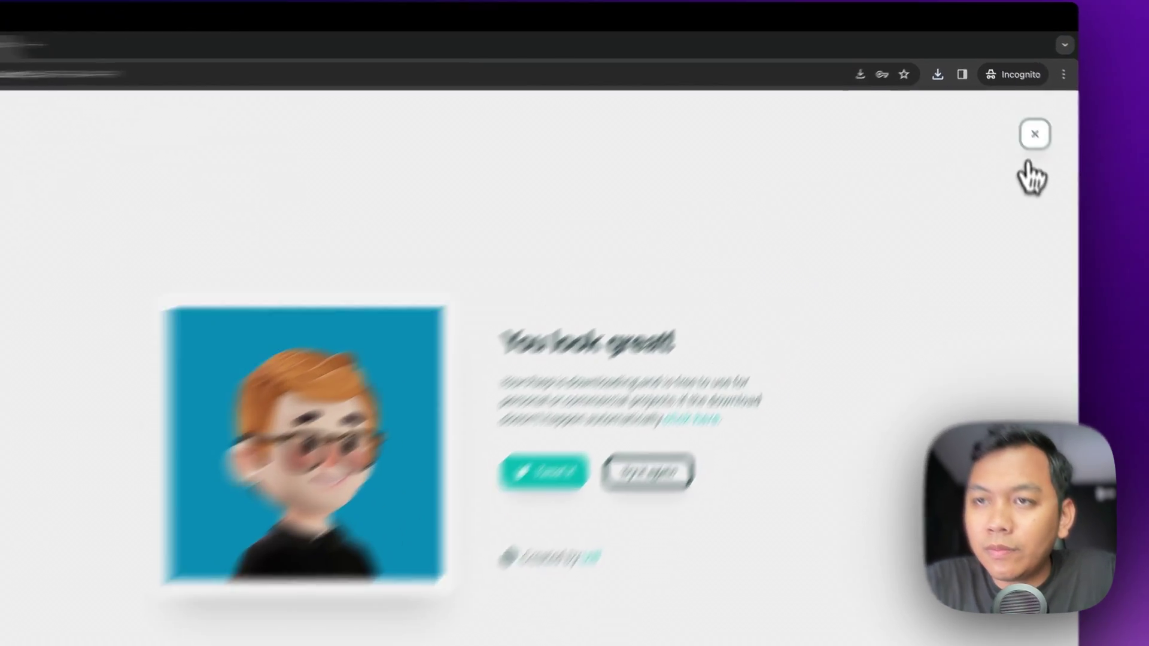
Close the You look great! modal and save a third copy, peeps-avatar-alpha (2), then view Finder
{"action": "left_click", "coordinate": [1022, 113]}
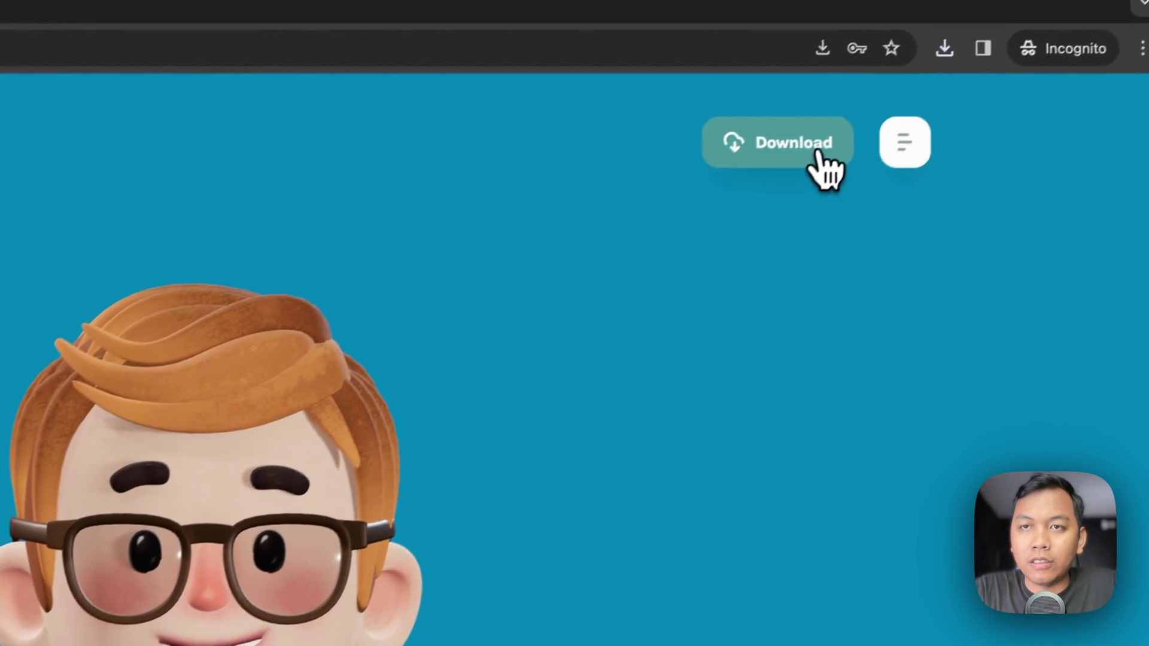
{"action": "left_click", "coordinate": [964, 39]}
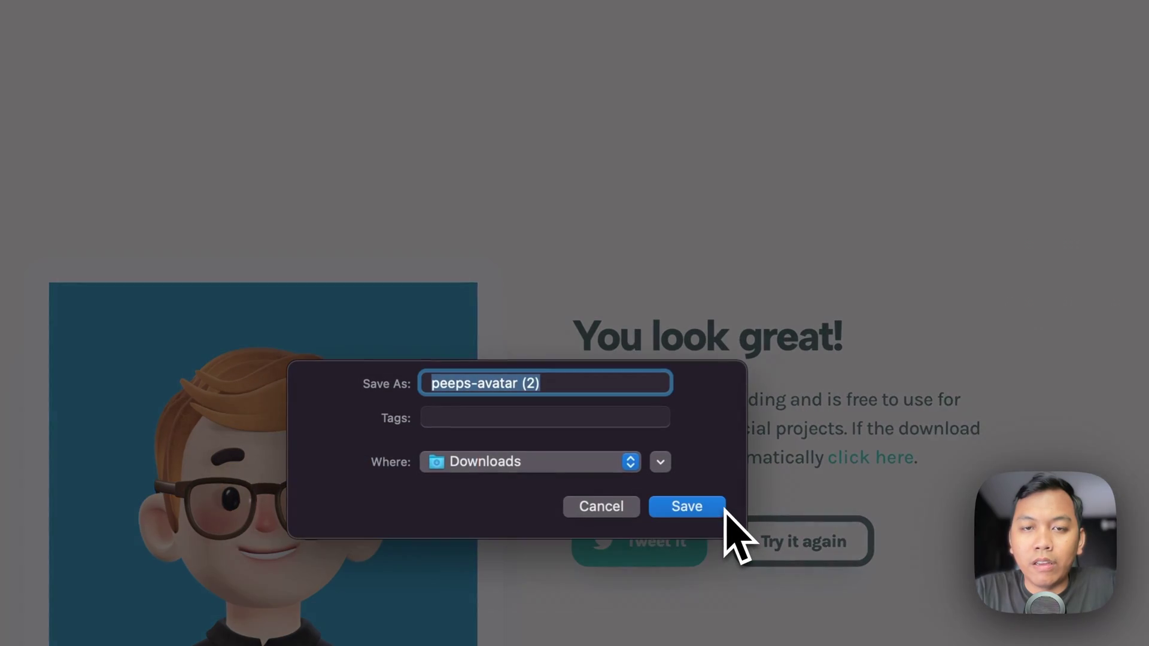
{"action": "left_click", "coordinate": [718, 508]}
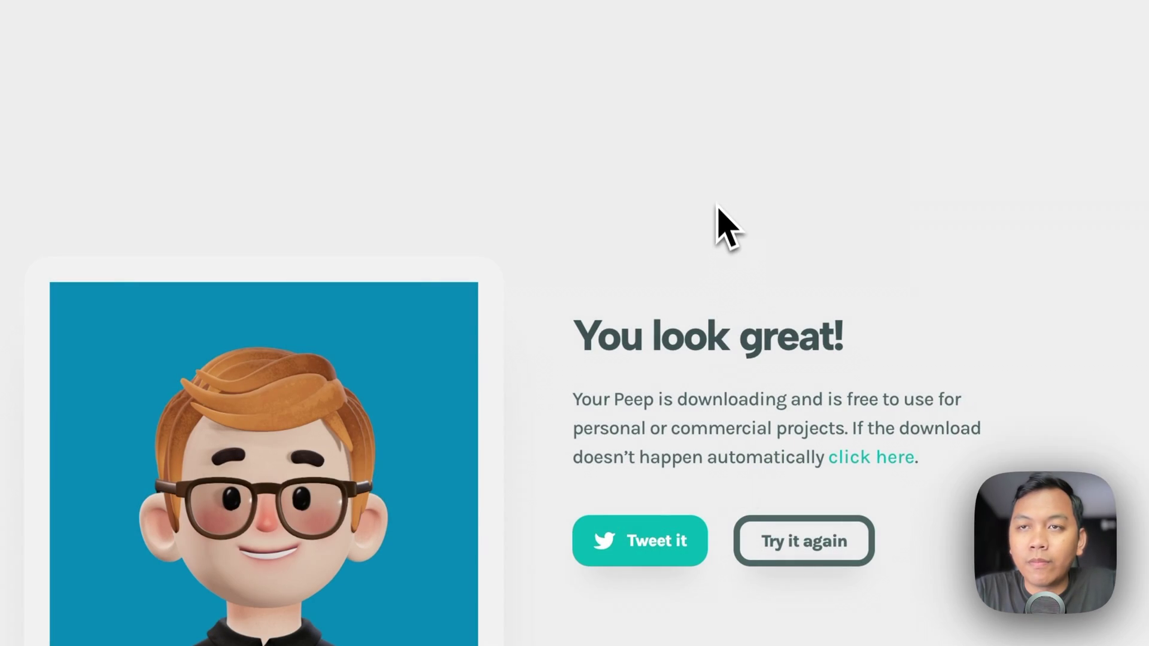
{"action": "key", "text": "super+Tab"}
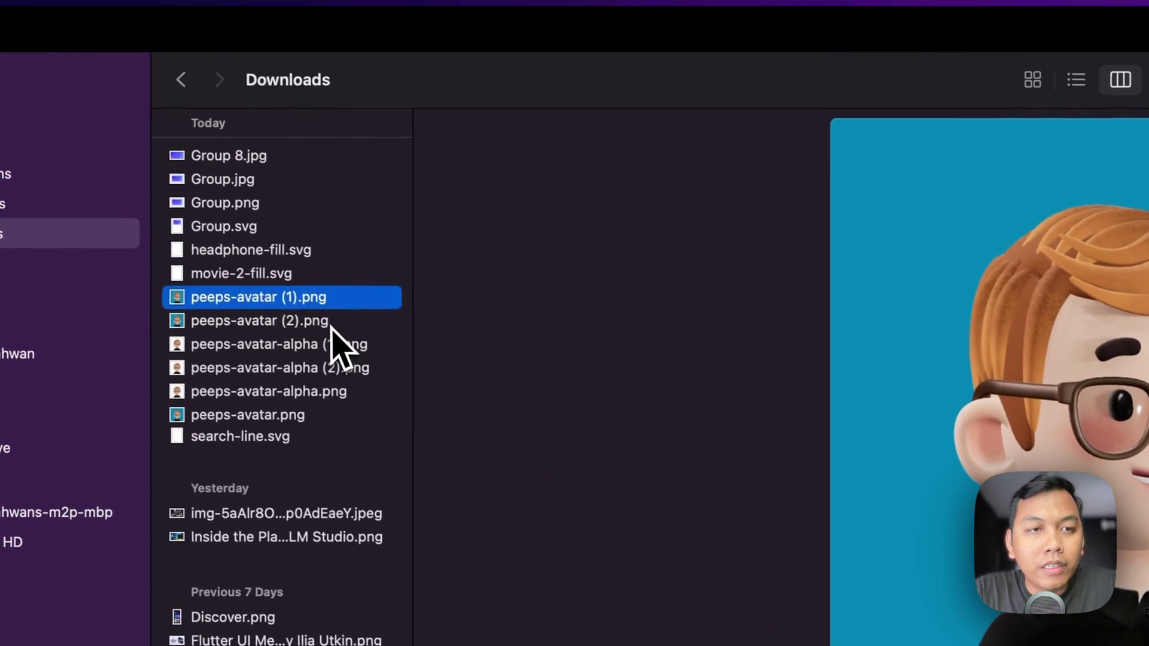
Alternate previews of the teal-backed peeps-avatar (2).png and the transparent peeps-avatar-alpha (2).png
{"action": "left_click", "coordinate": [336, 326]}
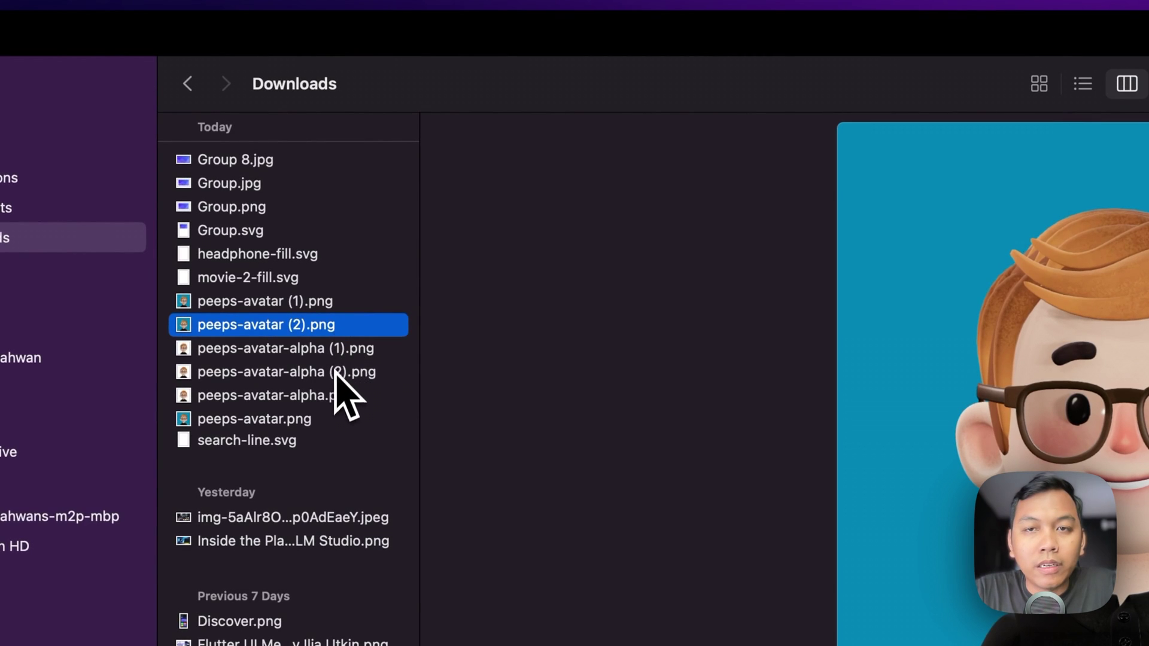
{"action": "left_click", "coordinate": [337, 373]}
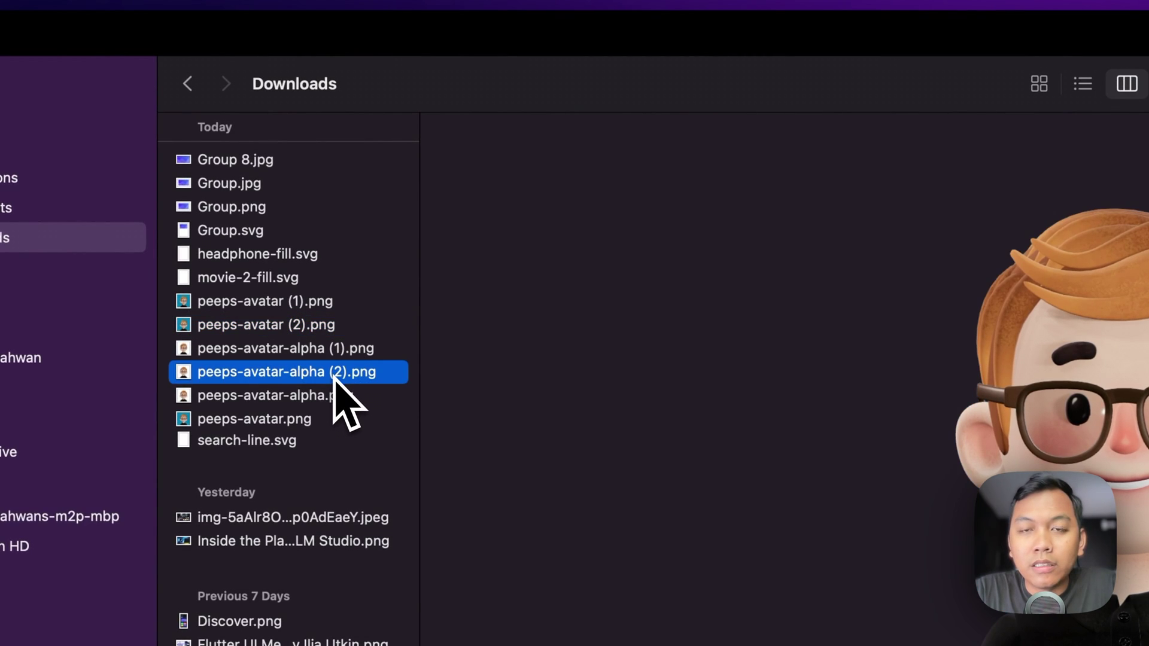
{"action": "left_click", "coordinate": [343, 328]}
{"action": "left_click", "coordinate": [337, 372]}
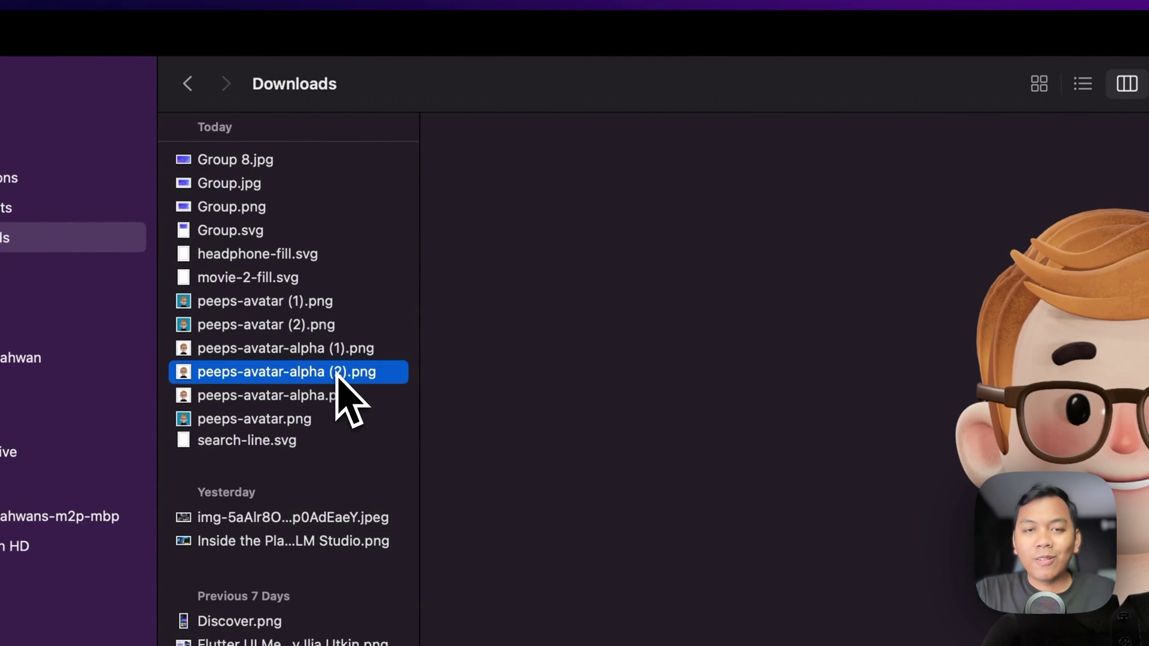